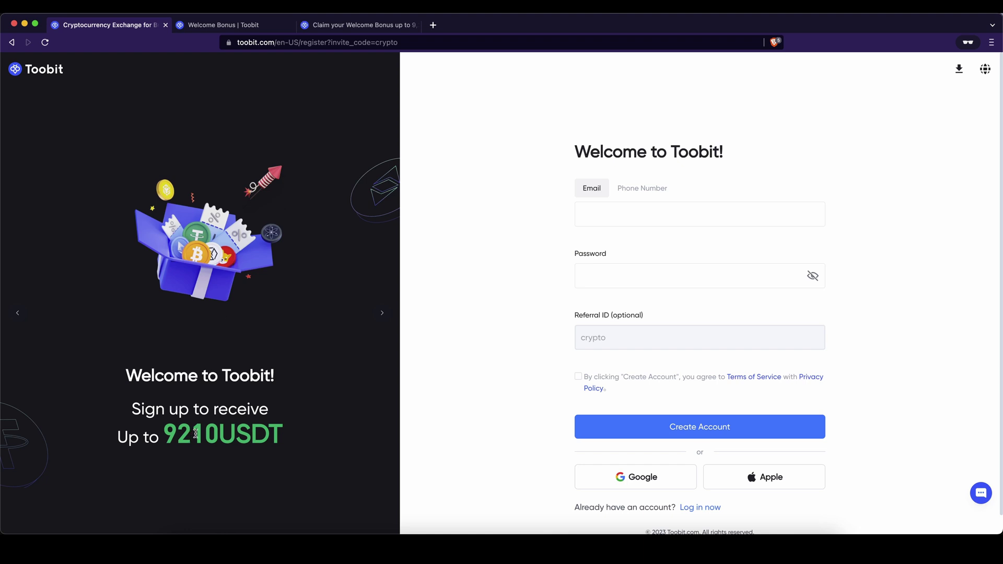
Review the welcome bonus rewards: +10 USDT register, +200 USDT copy trading, +9000 USDT trading.
click(239, 27)
drag(191, 368, 288, 370)
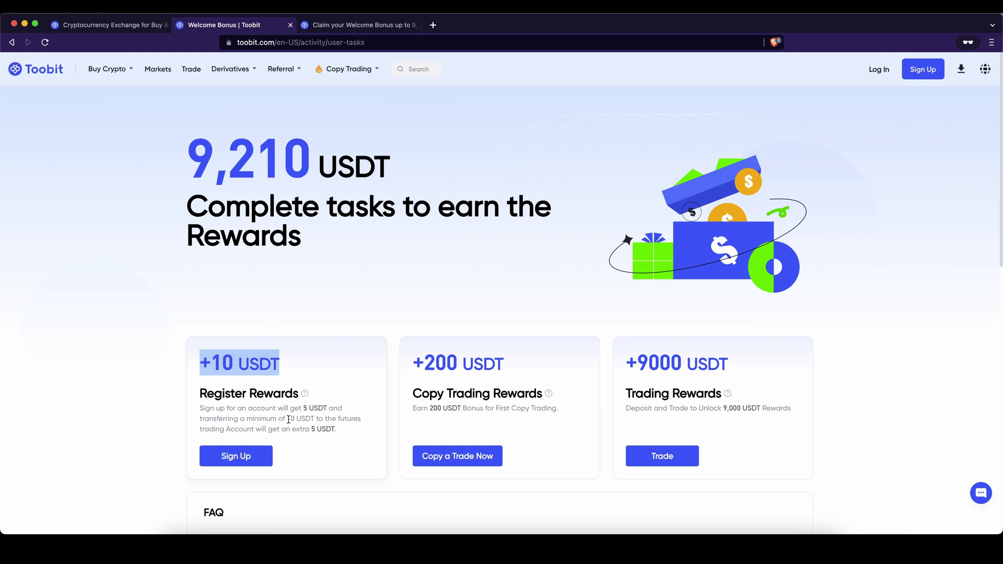
drag(288, 419, 312, 420)
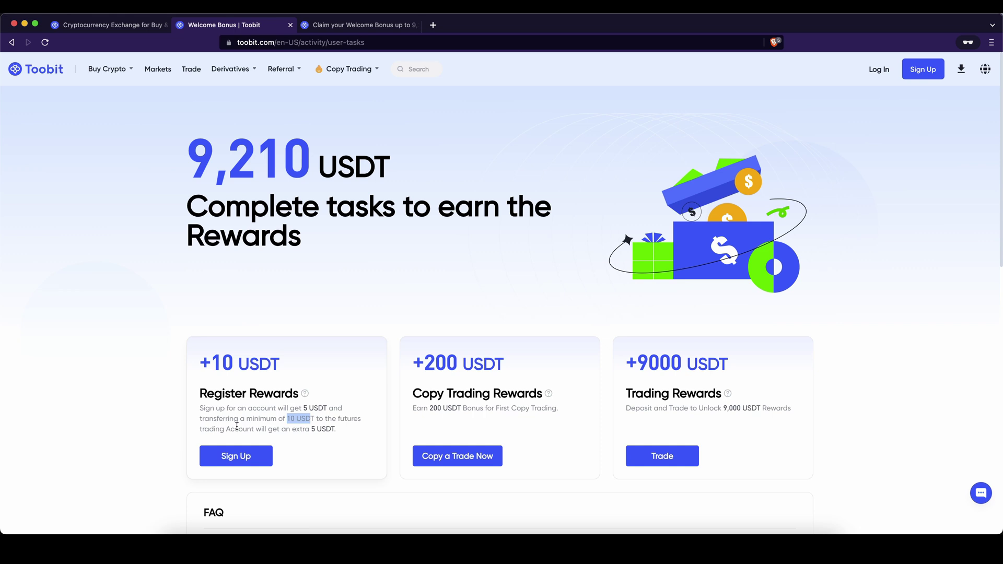
drag(405, 381, 529, 395)
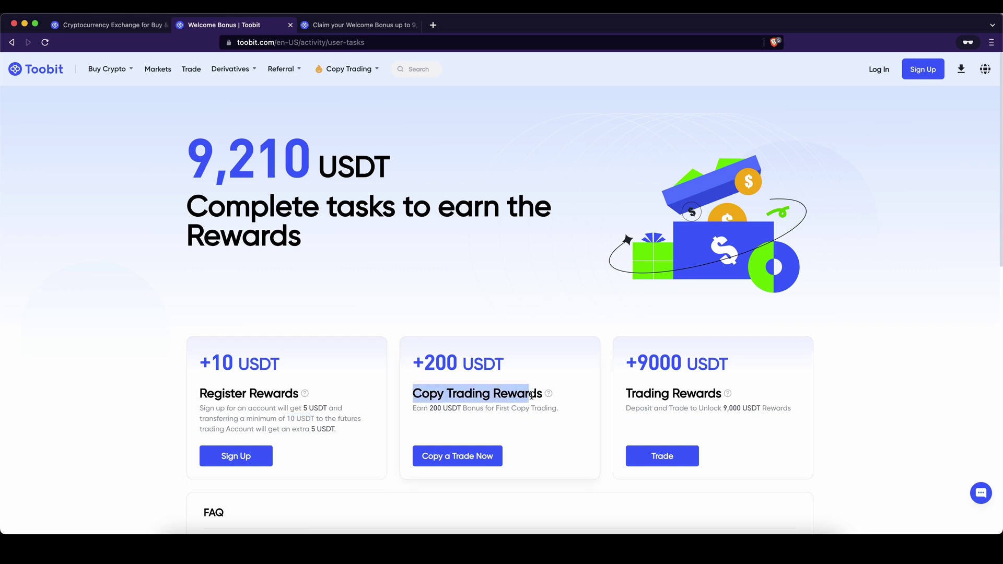
click(530, 395)
drag(424, 364, 505, 370)
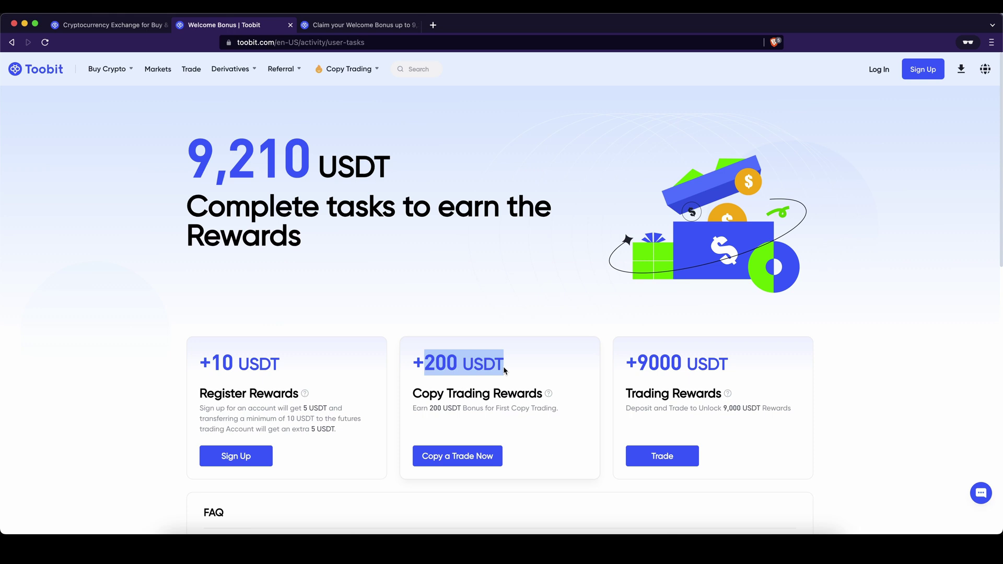
click(503, 366)
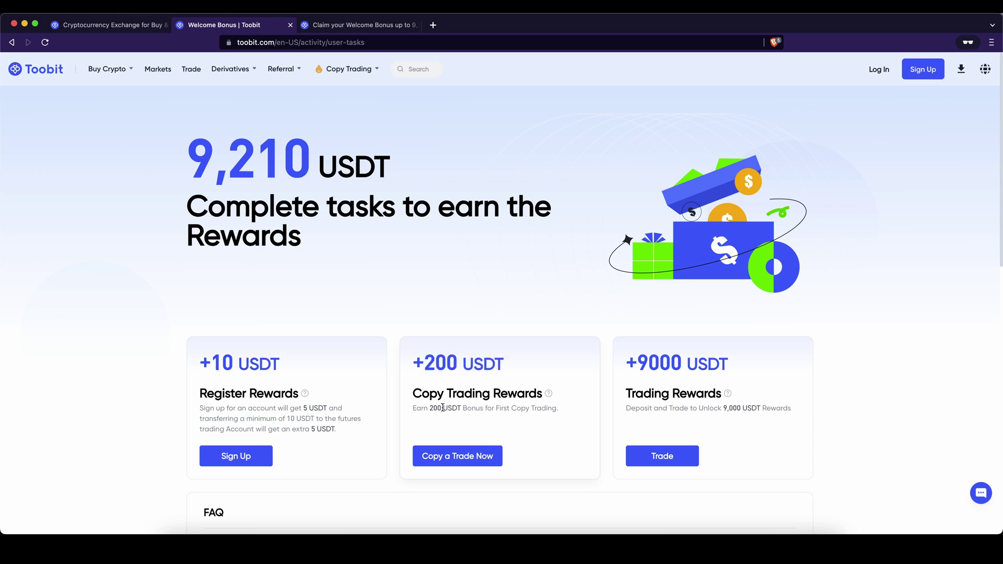
drag(630, 360, 732, 372)
click(741, 371)
Check the deposit reward tiers in the support article, then return to the sign-up page's password field.
key(ctrl+Tab)
drag(331, 222, 495, 266)
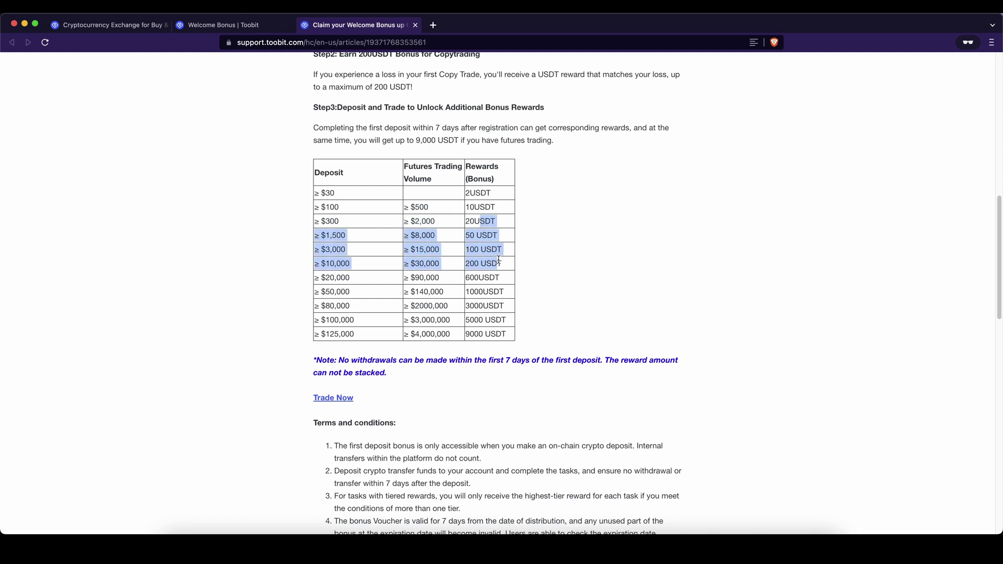
key(ctrl+Tab)
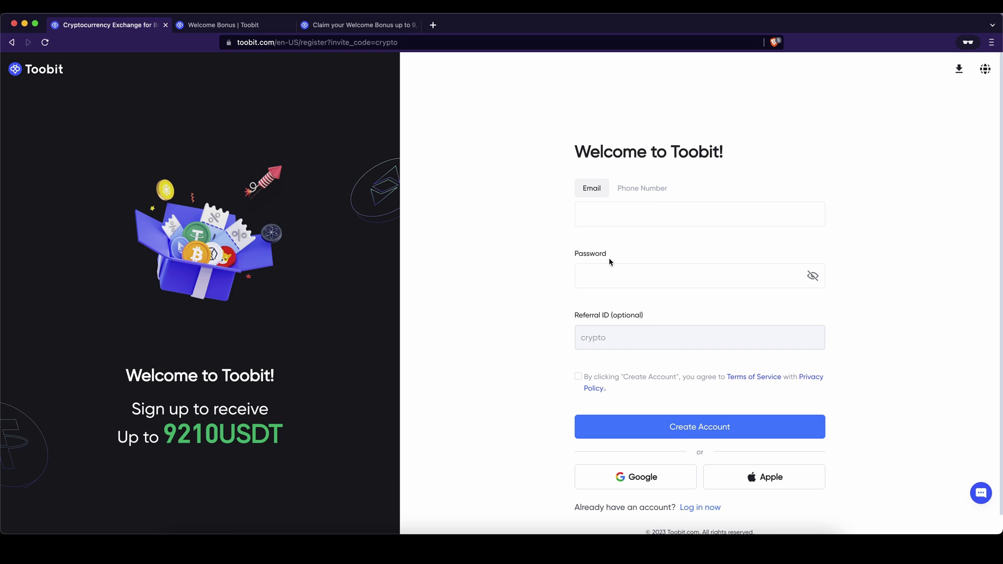
click(609, 280)
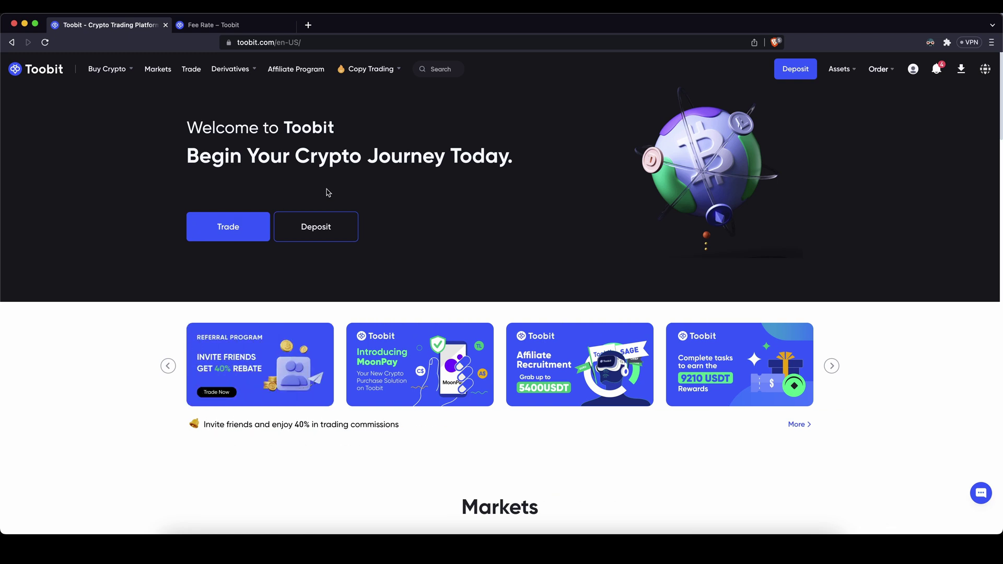
Open the crypto deposit page and select USDT on the TRX Tron (TRC20) network.
click(792, 71)
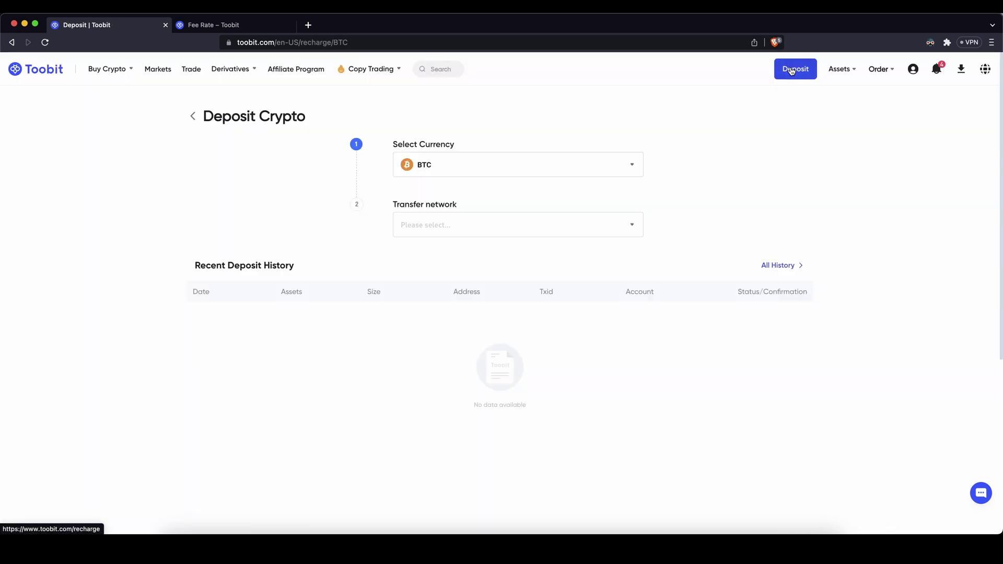
click(563, 168)
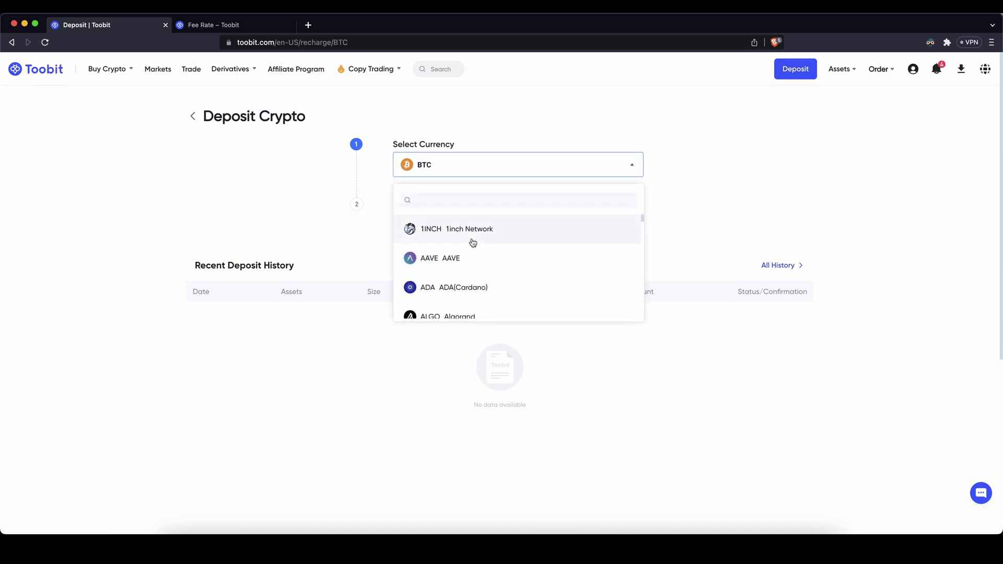
scroll(447, 263, down, 5)
scroll(447, 264, down, 15)
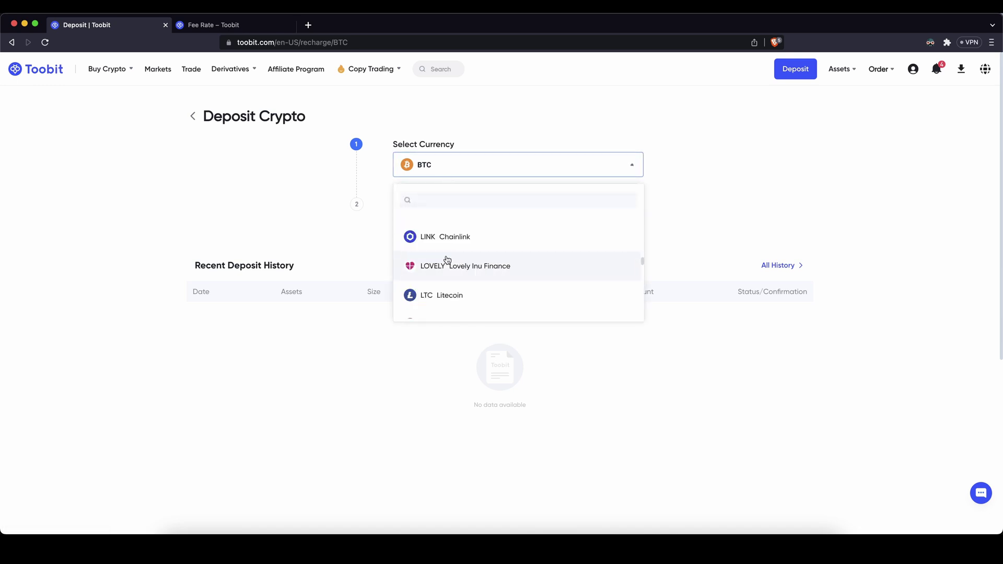
click(441, 194)
text(usdt)
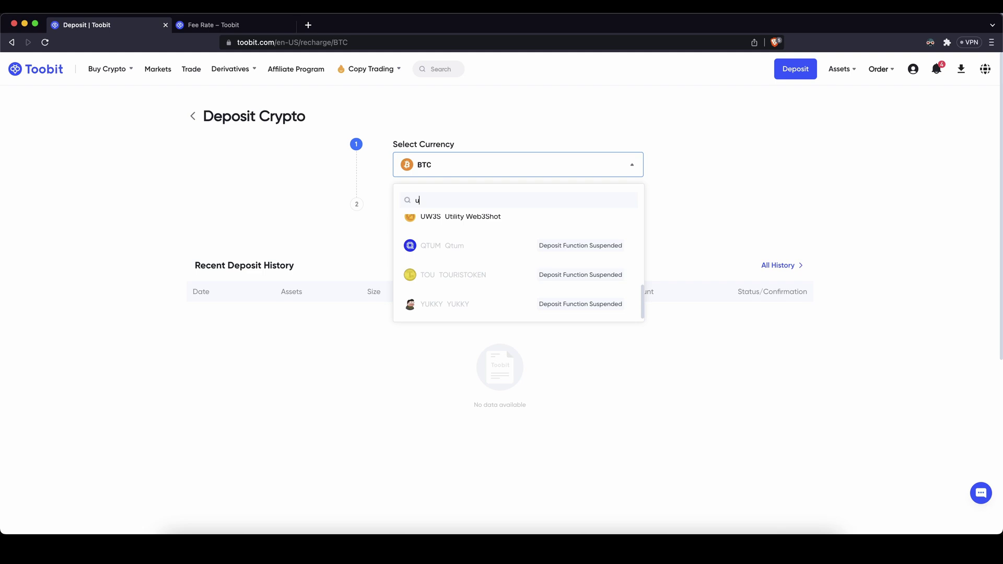
click(499, 240)
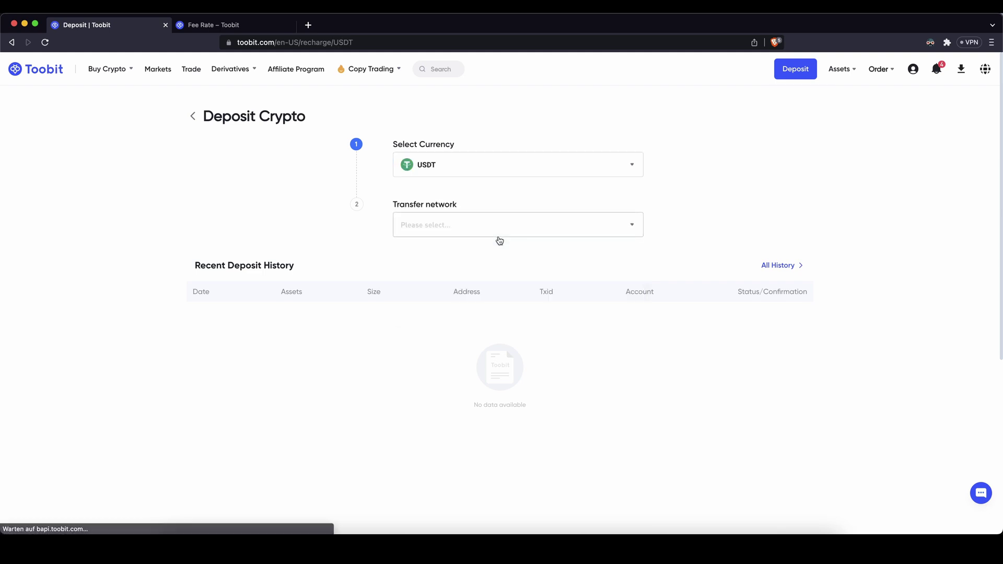
click(494, 233)
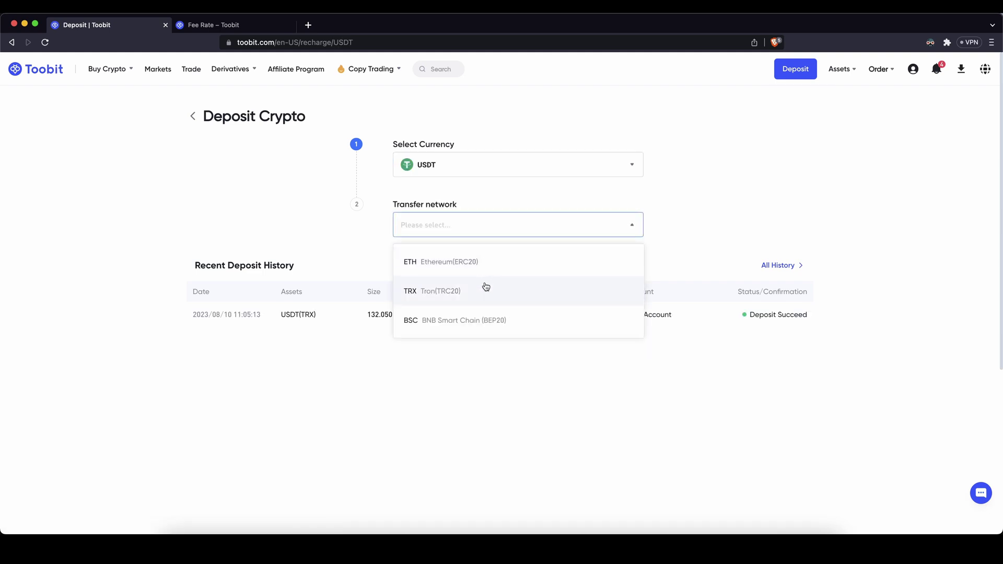
click(436, 293)
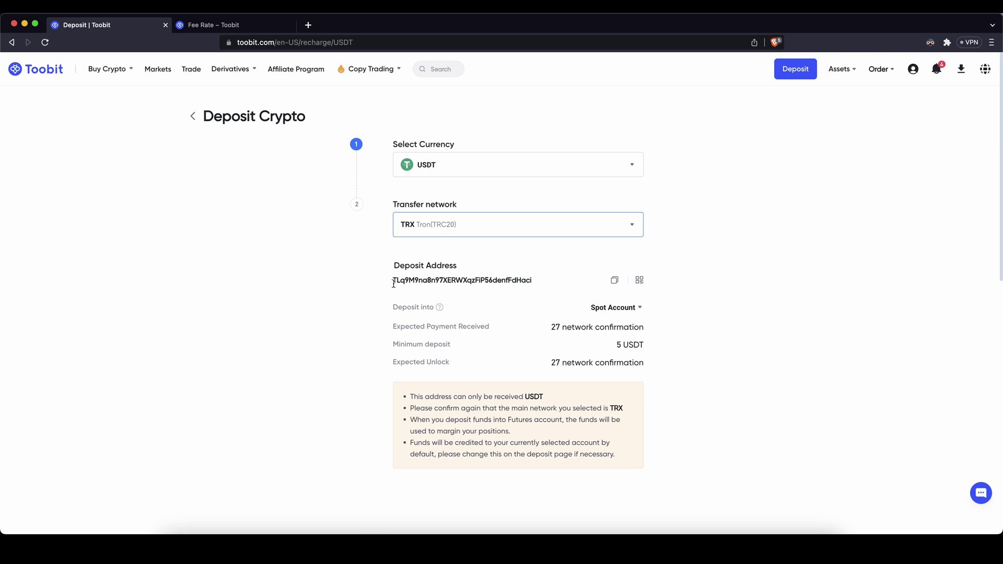
Copy the USDT TRC20 deposit address.
drag(390, 282, 550, 278)
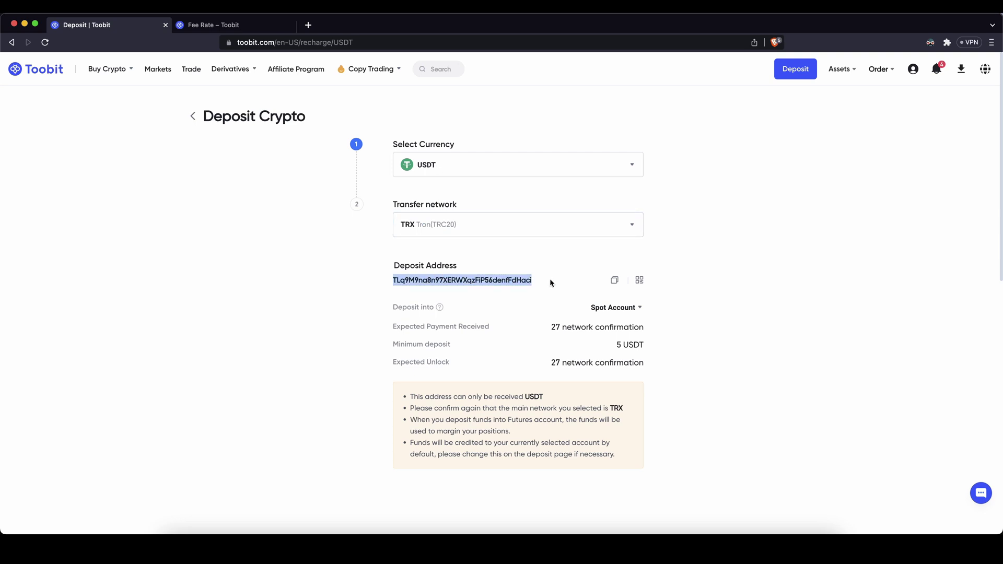
click(614, 280)
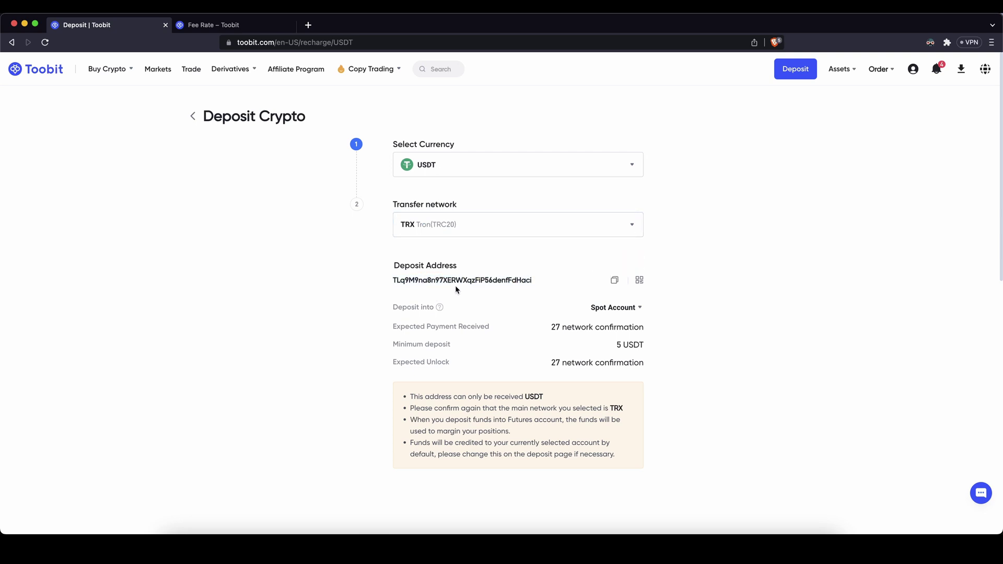
drag(455, 283, 380, 278)
click(380, 275)
Open the credit-card purchase page to pay 500 EUR and receive USDT.
mouse_move(117, 74)
click(118, 104)
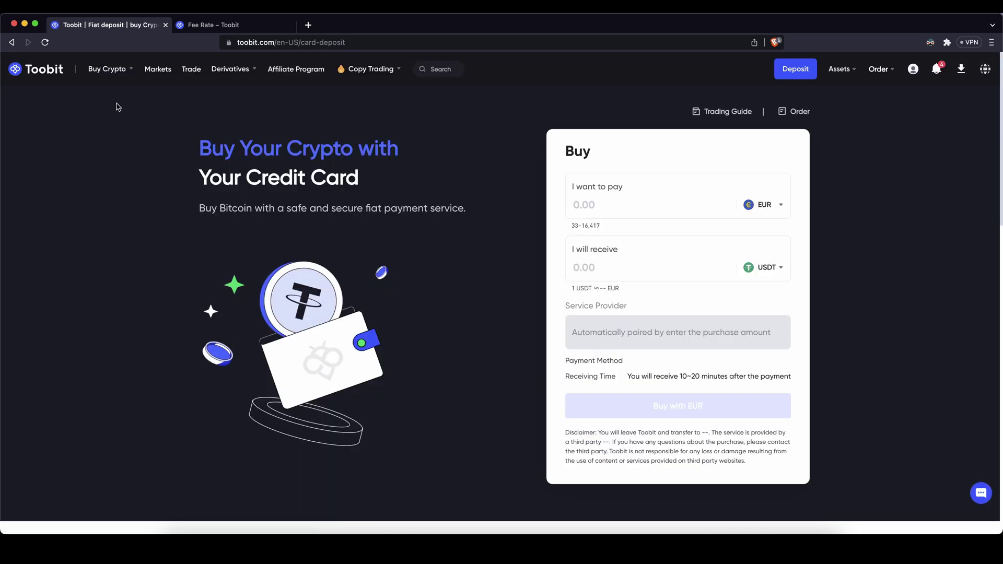
click(762, 207)
scroll(687, 269, down, 1)
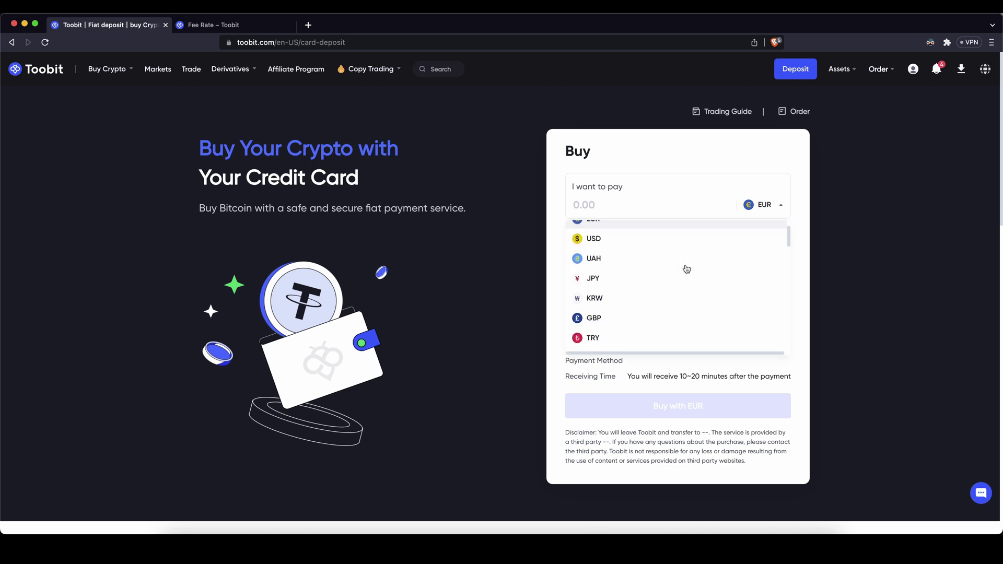
scroll(686, 269, down, 5)
scroll(685, 269, up, 3)
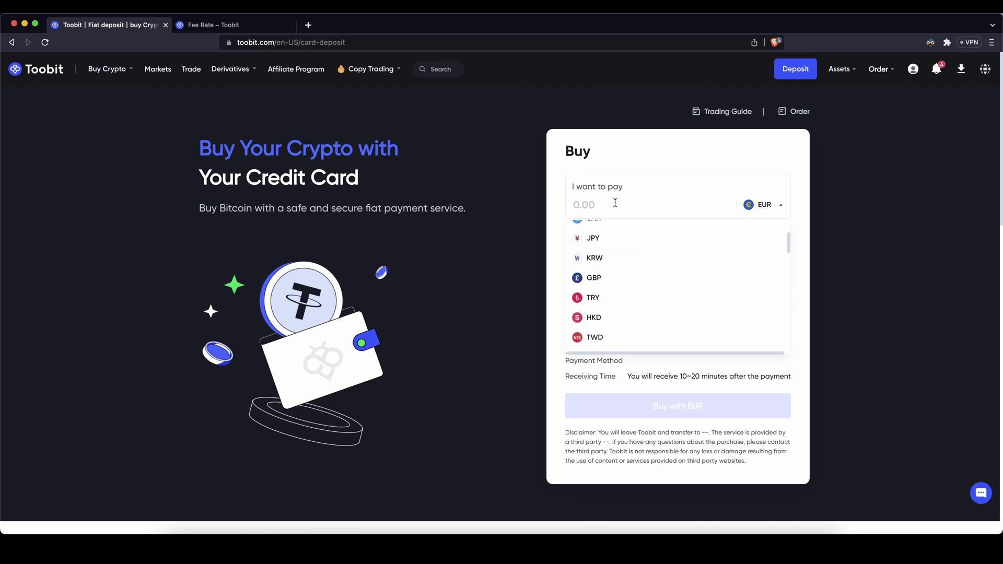
click(582, 205)
text(500)
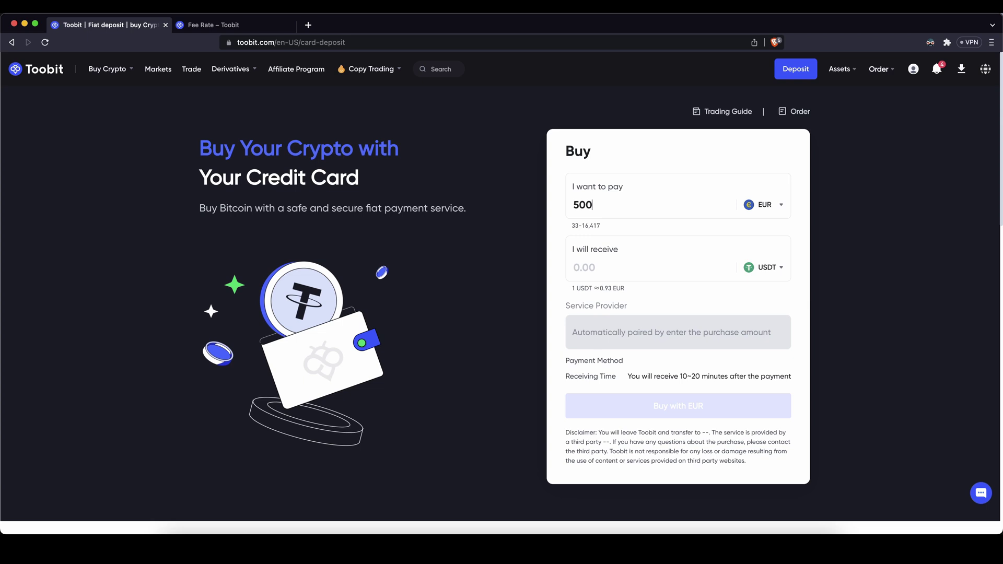
click(778, 268)
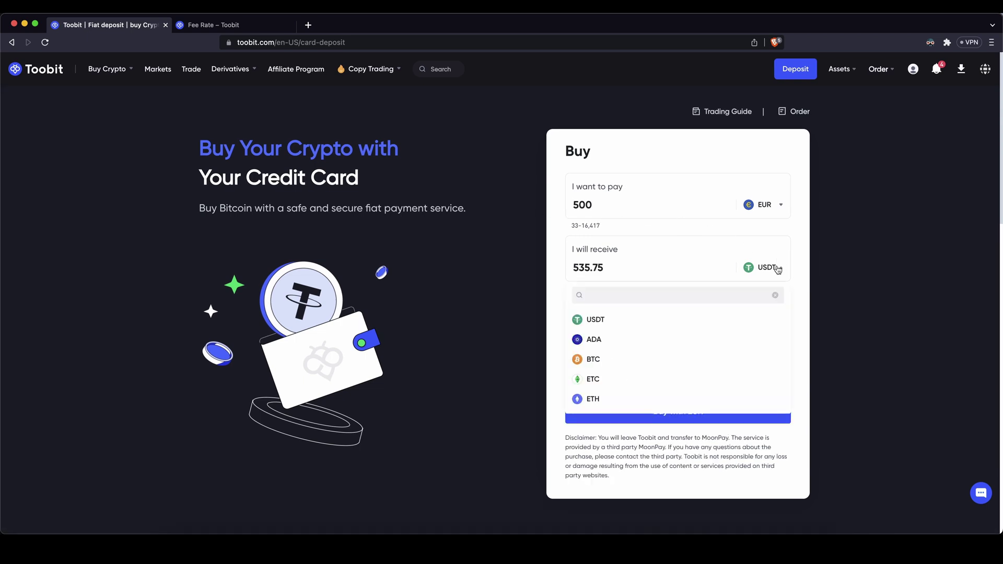
click(597, 320)
Re-enter the 500 payment amount and keep MoonPay as the service provider.
click(596, 201)
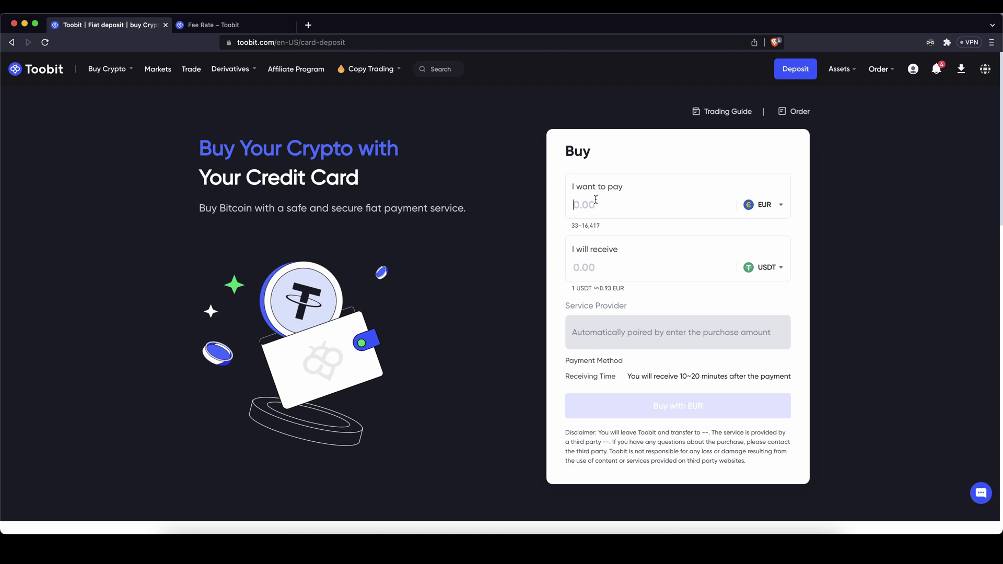
text(500)
click(751, 328)
click(671, 357)
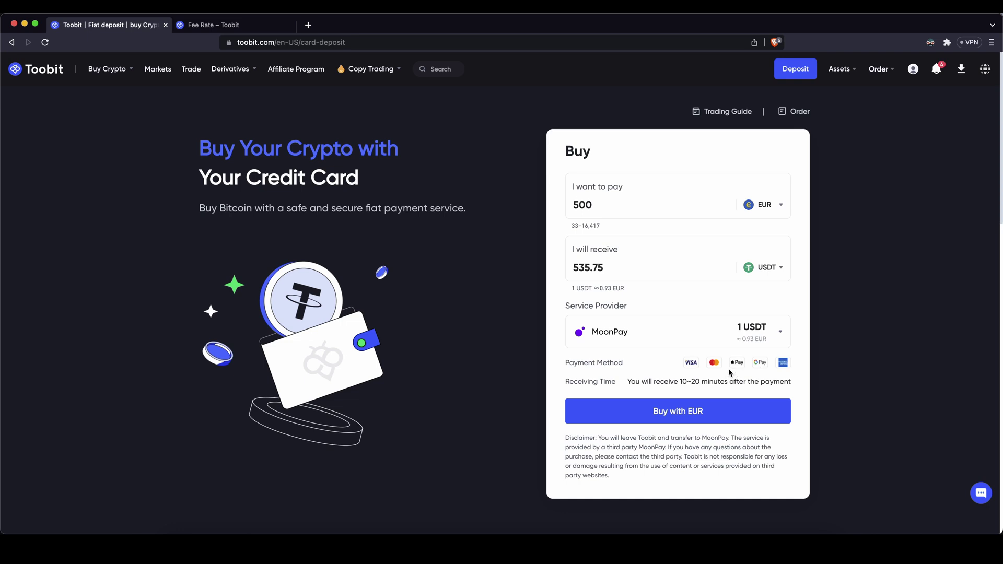
Read the receiving time note, then go to the Asset Summary page.
drag(681, 381, 762, 381)
click(762, 381)
click(841, 73)
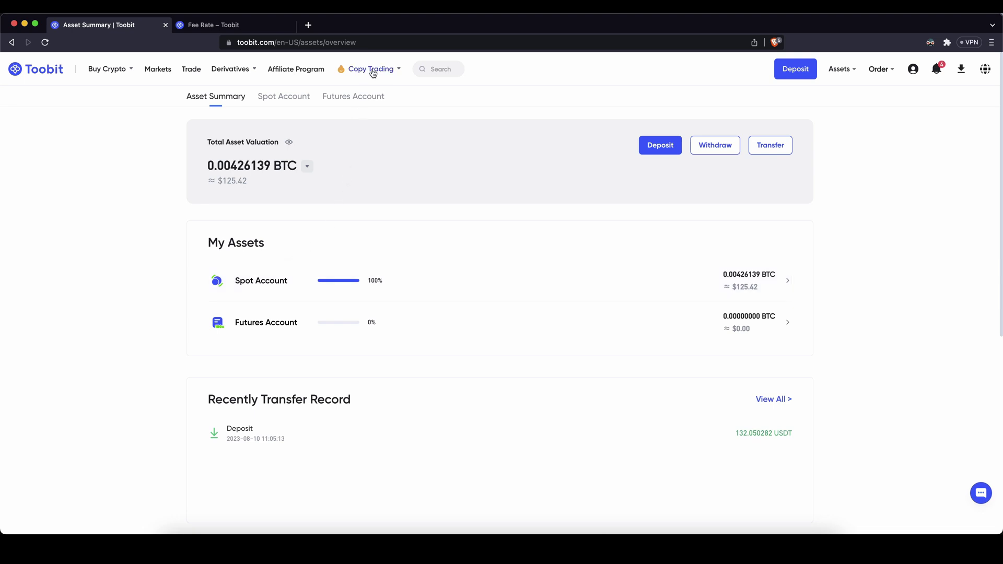
Open the Copy Trading page and browse down to the All Pro Traders list.
mouse_move(374, 71)
click(367, 103)
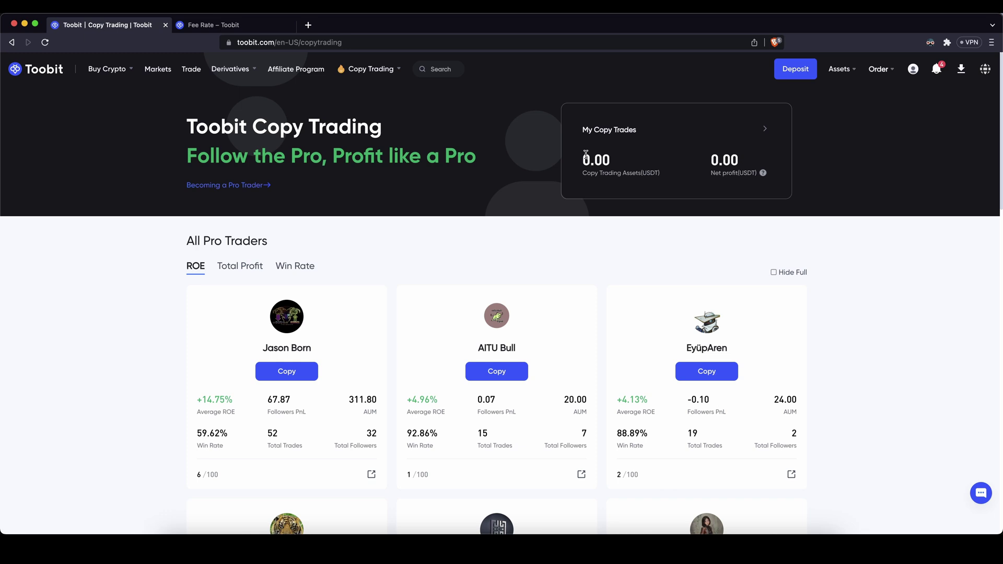
scroll(178, 204, down, 1)
scroll(179, 203, down, 1)
drag(179, 202, 268, 202)
click(319, 199)
scroll(321, 206, down, 1)
scroll(326, 211, down, 2)
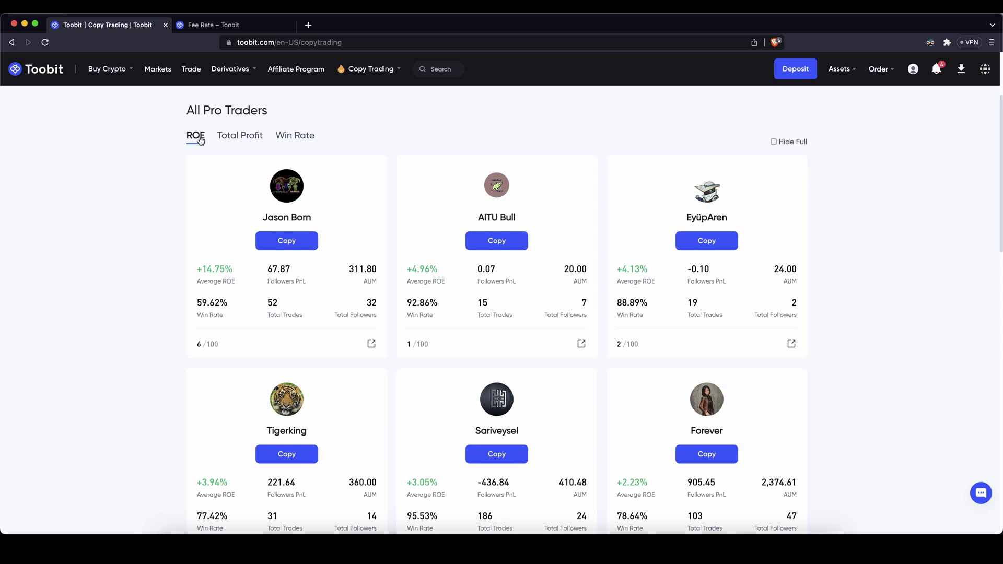
scroll(241, 214, up, 3)
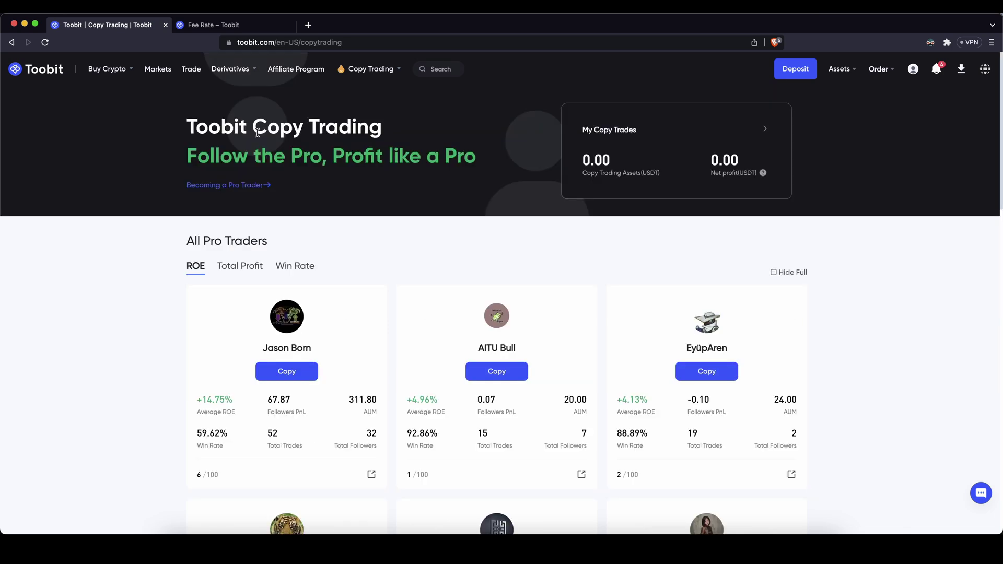
click(227, 267)
scroll(382, 311, down, 2)
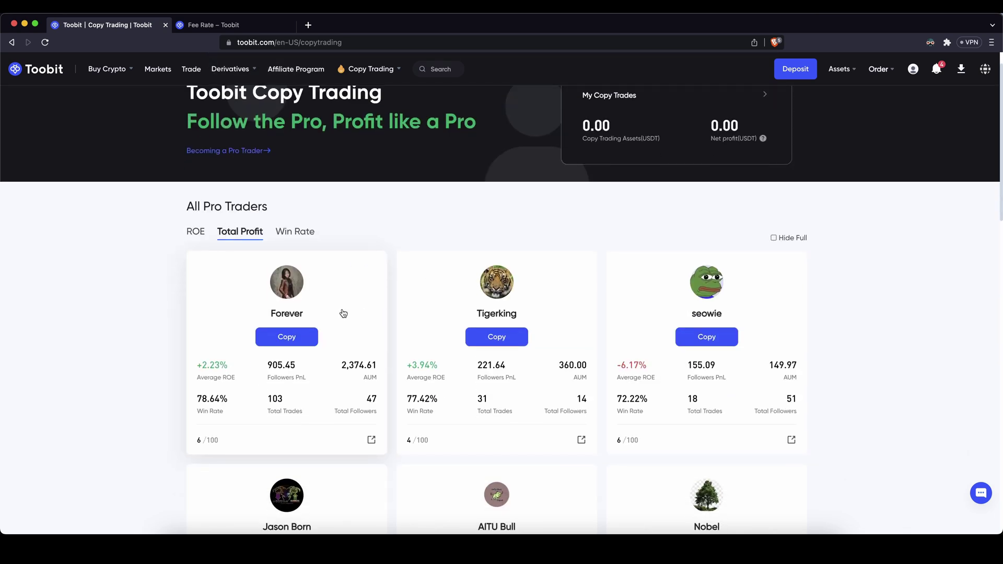
scroll(582, 364, down, 5)
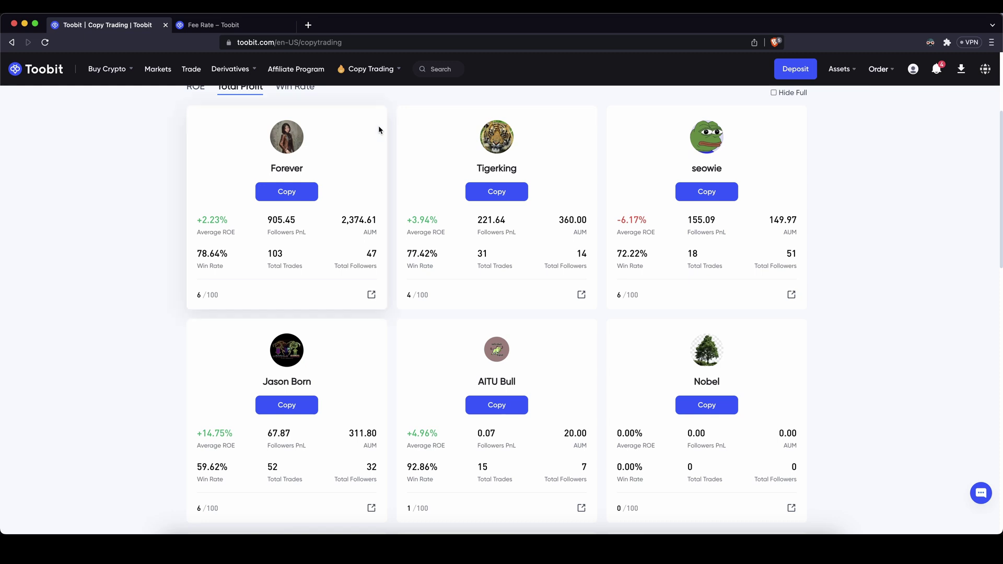
click(265, 140)
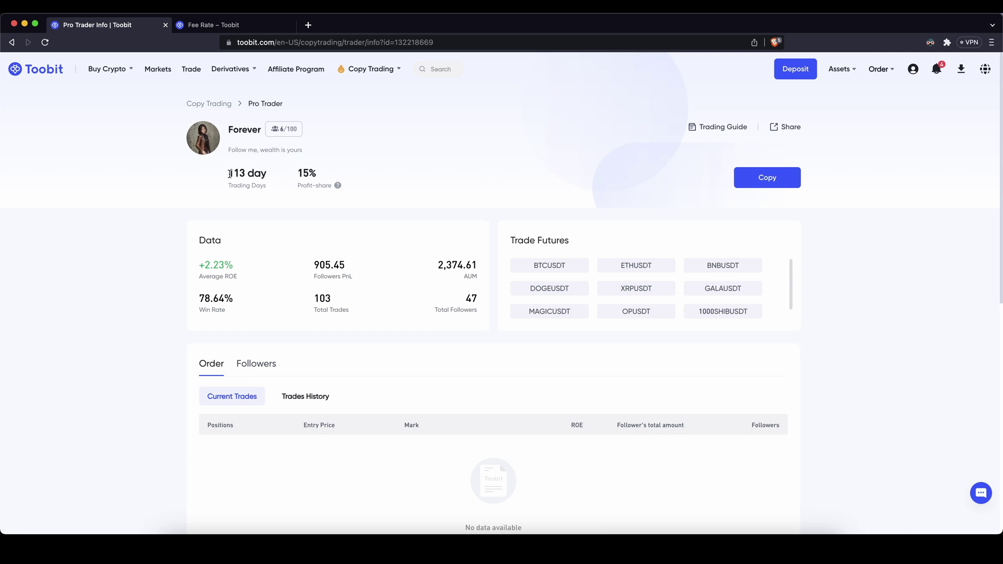
Note Forever's 113 trading days and 15% profit-share, then view the followers list.
drag(229, 174, 318, 173)
click(271, 173)
drag(299, 173, 323, 175)
scroll(459, 293, down, 5)
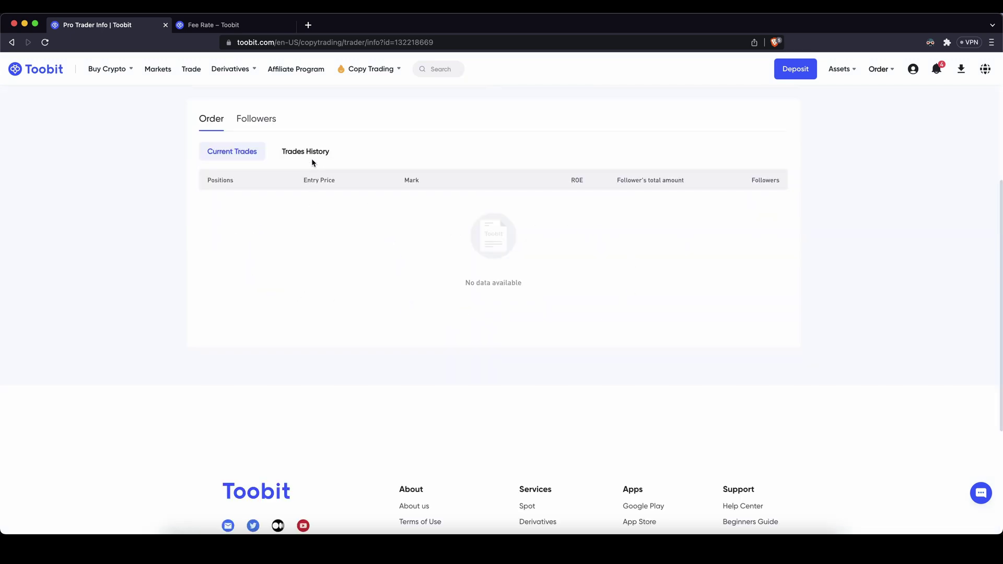
click(261, 124)
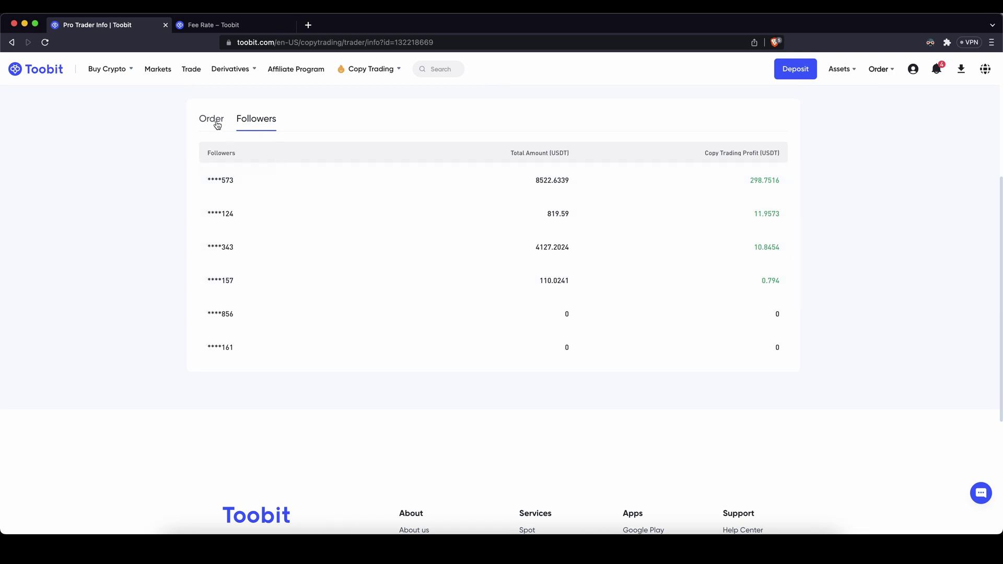
drag(527, 177, 571, 268)
click(569, 266)
Show Forever's Trades History of BTCUSDT trades and scroll back to the profile header.
click(207, 116)
click(315, 152)
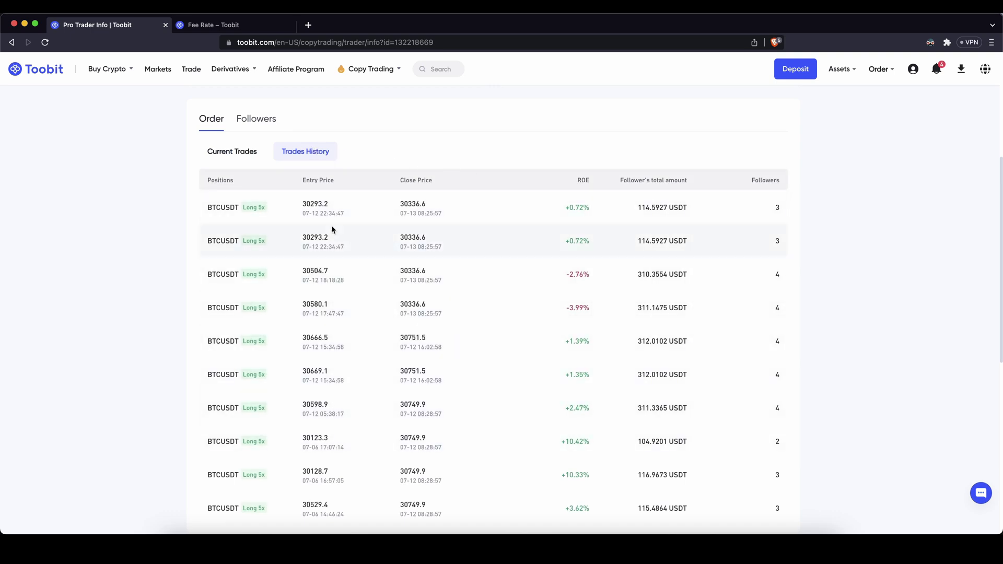
drag(215, 207, 235, 208)
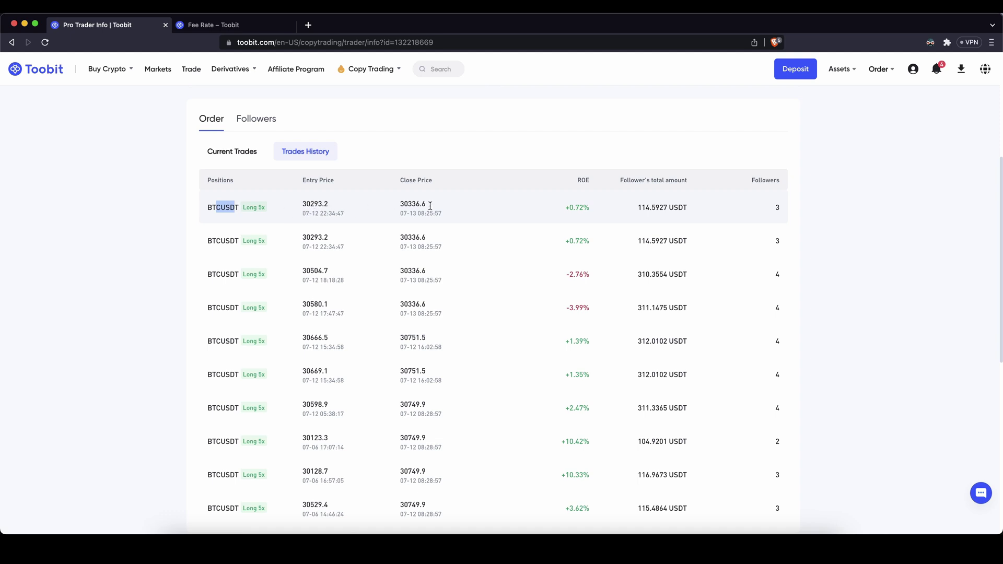
drag(549, 214, 604, 390)
scroll(604, 432, down, 5)
scroll(595, 225, up, 1)
scroll(596, 199, up, 5)
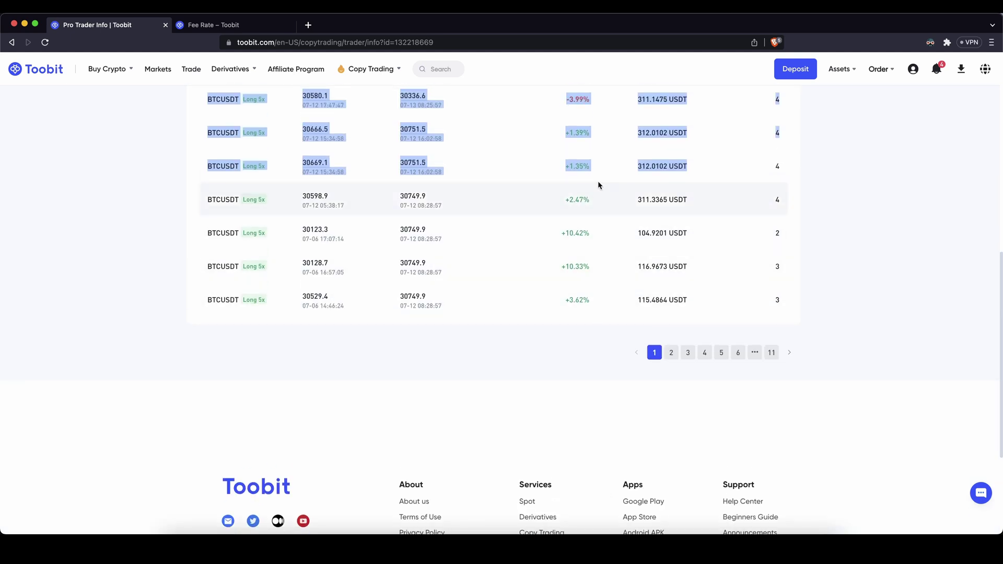
click(628, 299)
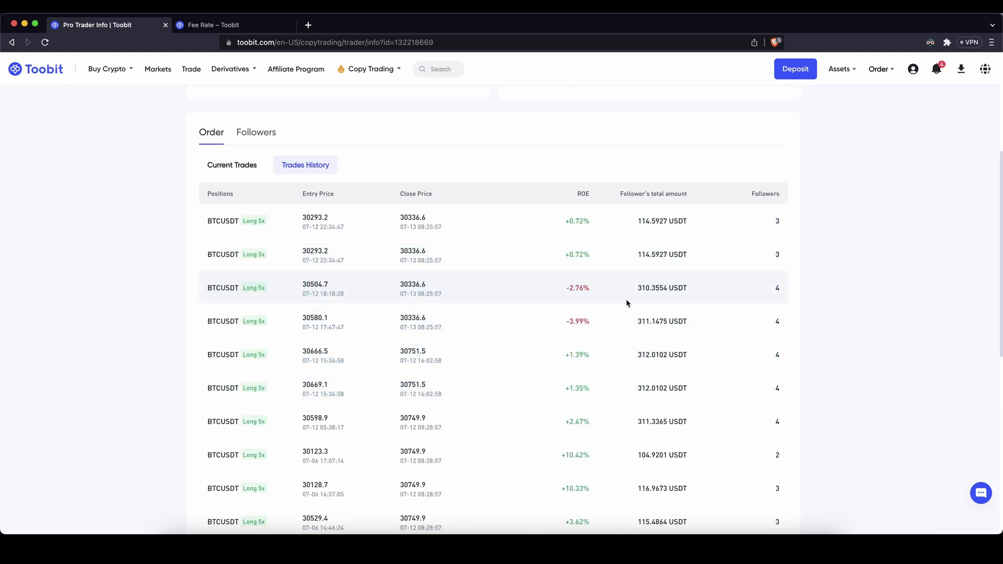
scroll(612, 289, up, 1)
drag(748, 263, 753, 330)
click(566, 315)
scroll(445, 289, up, 4)
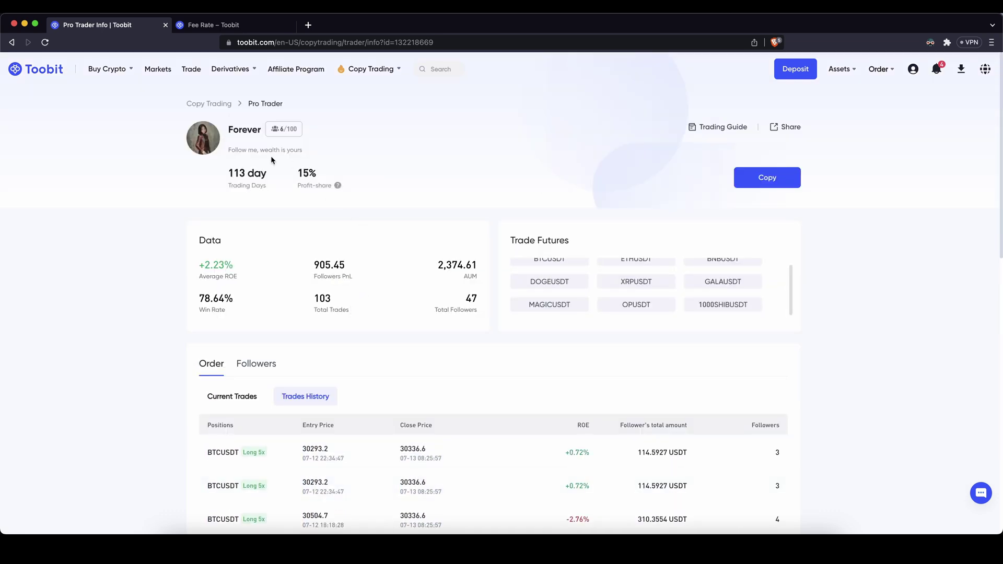
Start copying Forever with 10 USDT total investment and 10 USDT per opening position.
click(766, 176)
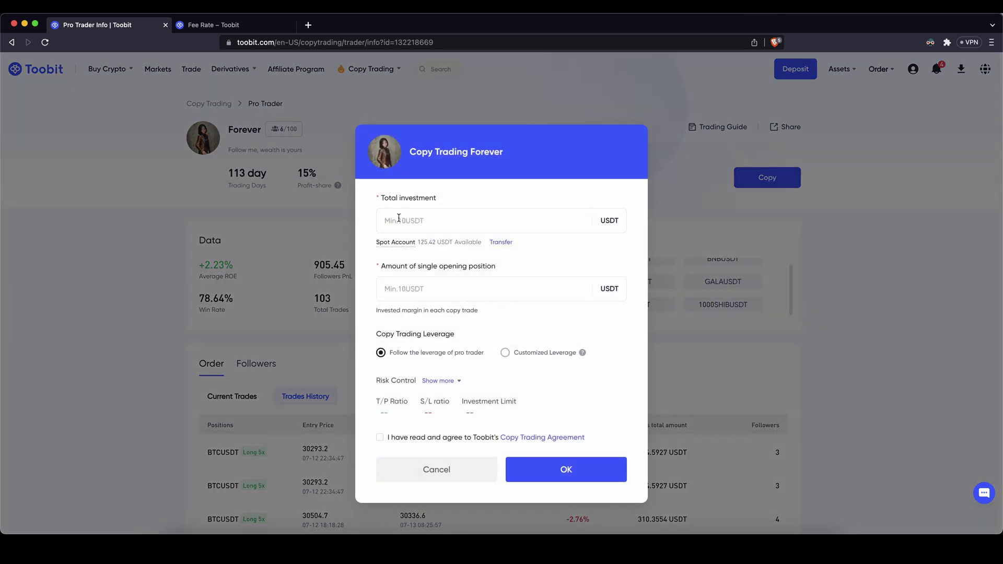
drag(391, 202, 449, 198)
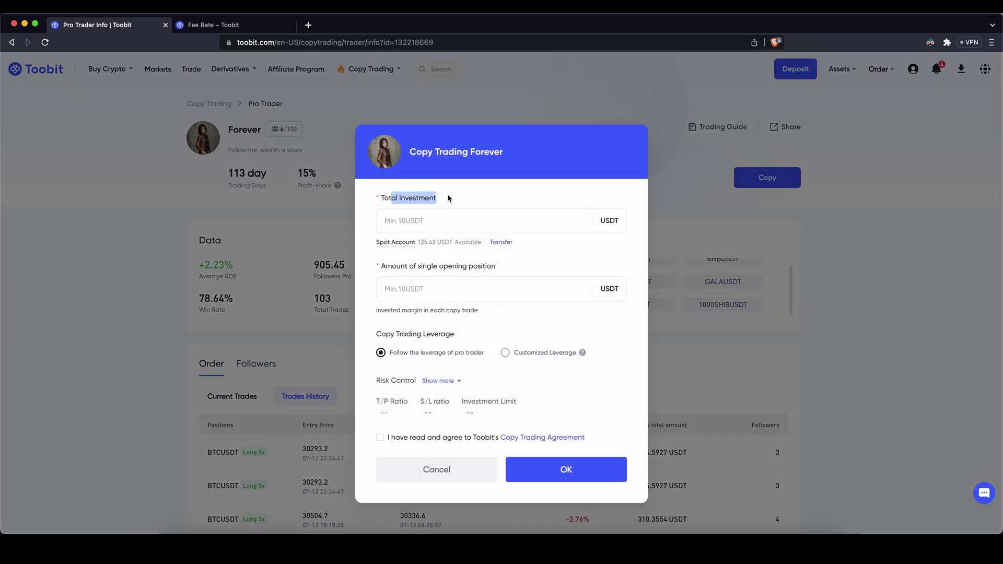
click(450, 198)
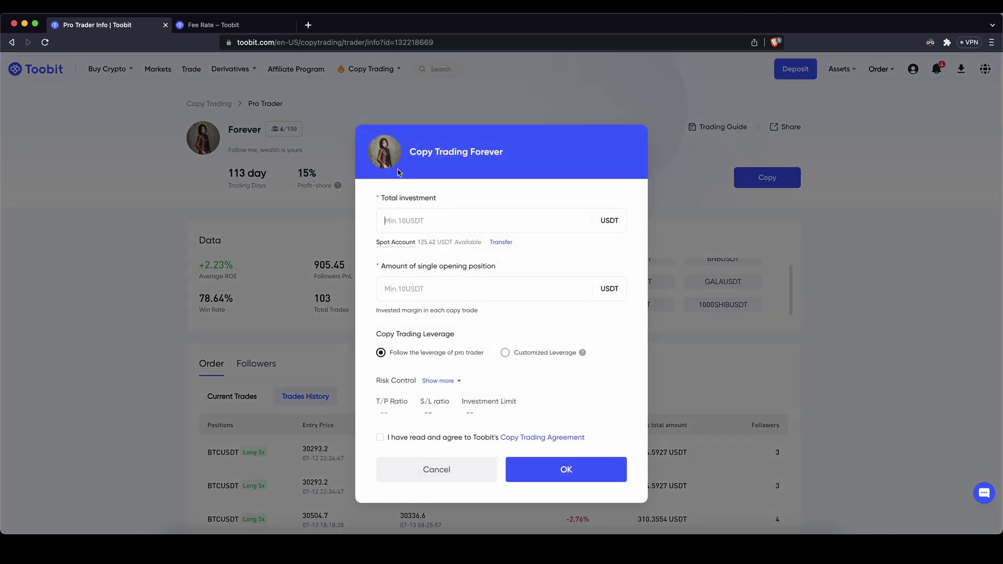
click(447, 226)
text(10)
mouse_move(390, 244)
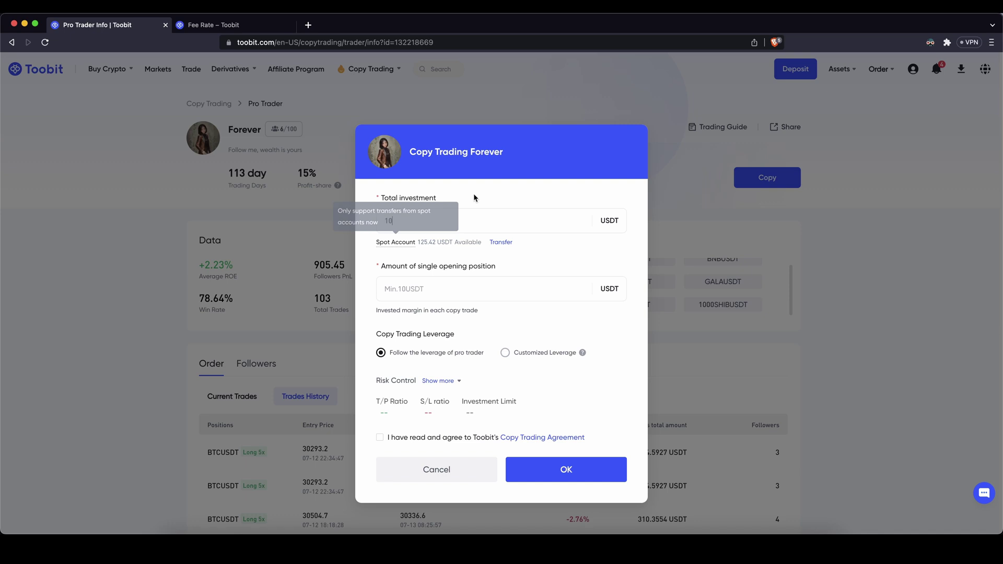
click(431, 291)
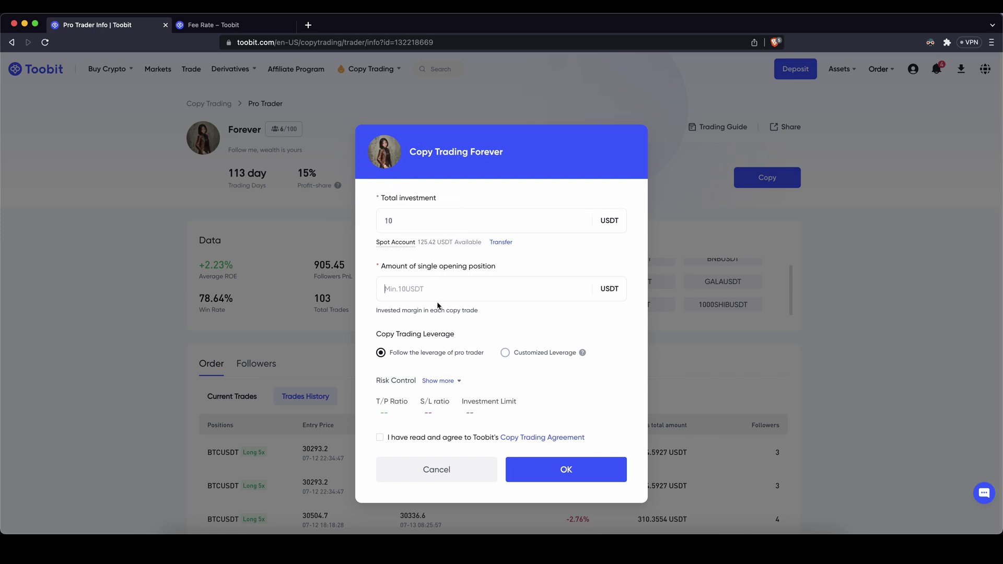
text(10)
Look over the Copy Trading Leverage and Risk Control sections of the form.
drag(377, 338, 467, 334)
click(467, 334)
drag(377, 381, 417, 382)
click(417, 383)
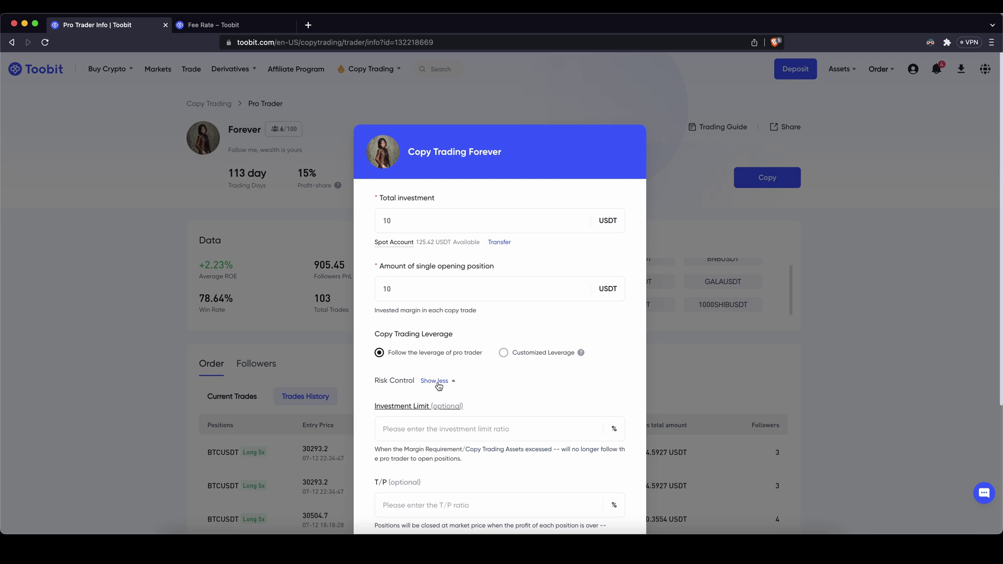
Reveal the risk control settings and set the take-profit ratio to 100%.
click(437, 381)
scroll(432, 364, down, 5)
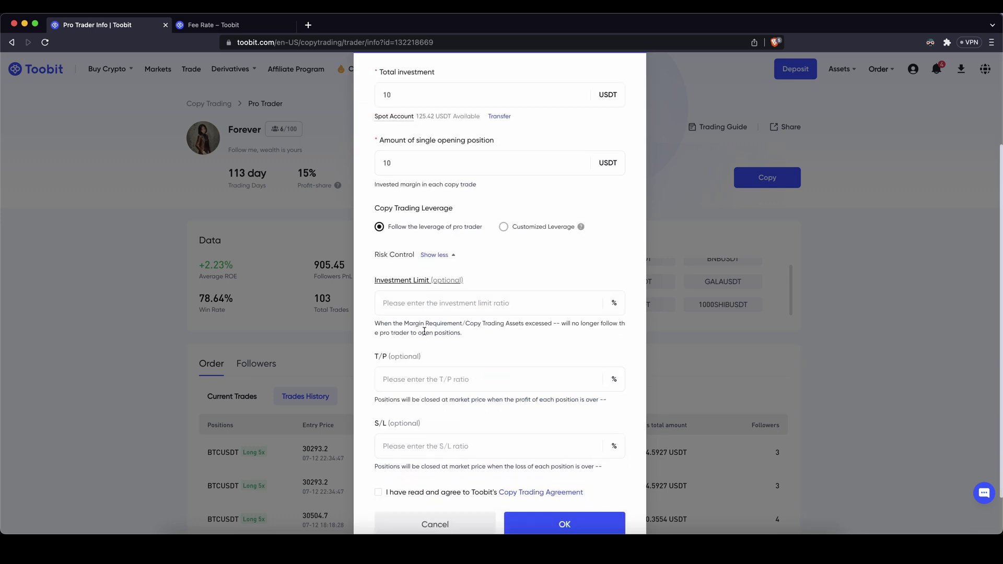
scroll(422, 317, down, 1)
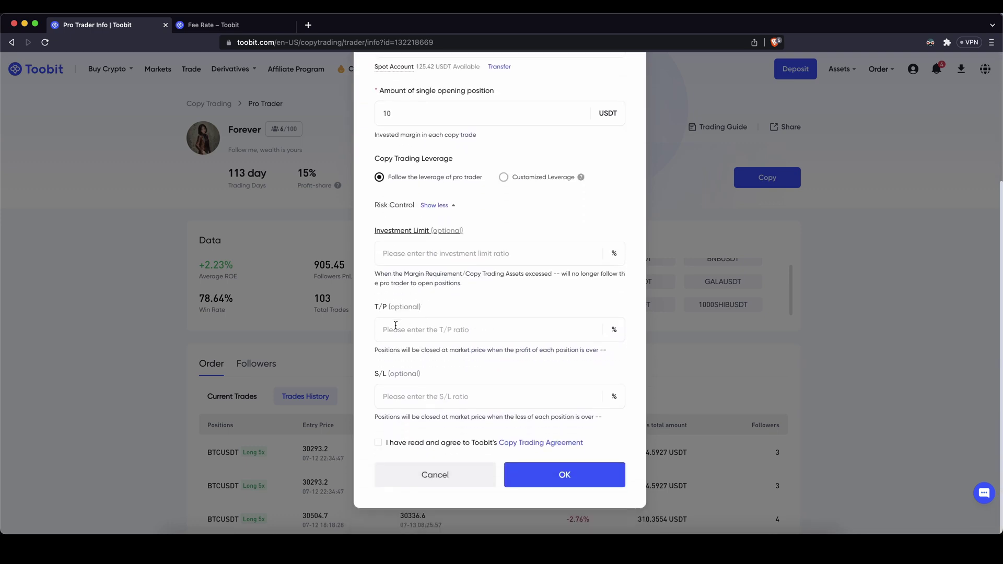
click(407, 338)
mouse_move(417, 235)
text(100)
drag(616, 351, 418, 348)
click(419, 349)
Set the stop-loss ratio to 20%, then submit and confirm copying Forever.
click(411, 399)
text(20)
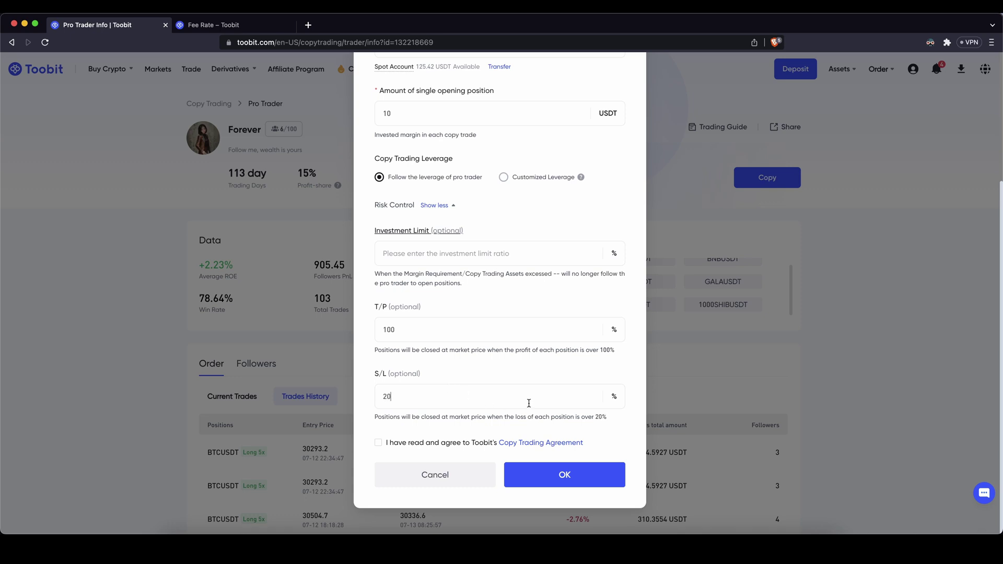
drag(483, 417, 503, 417)
click(397, 416)
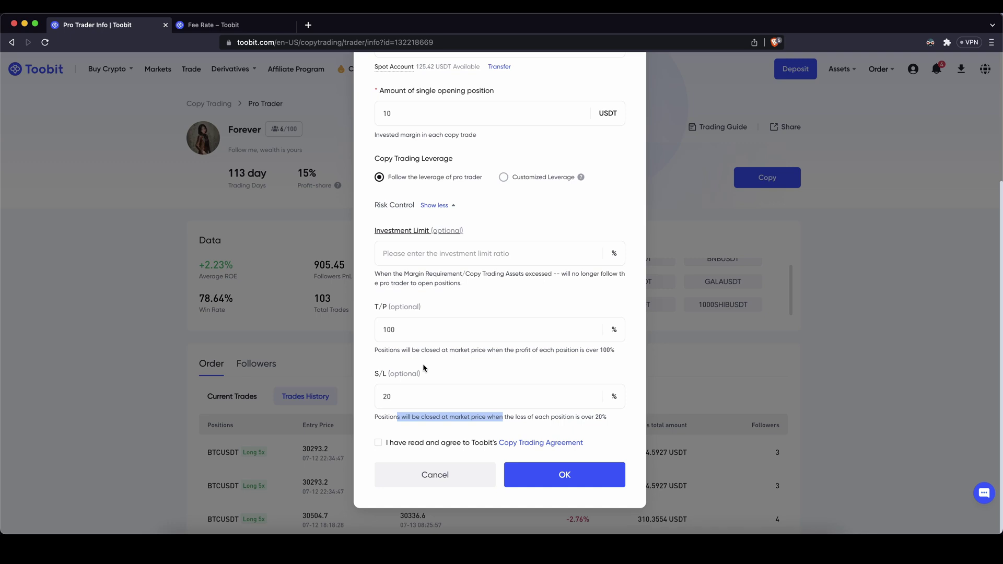
click(406, 362)
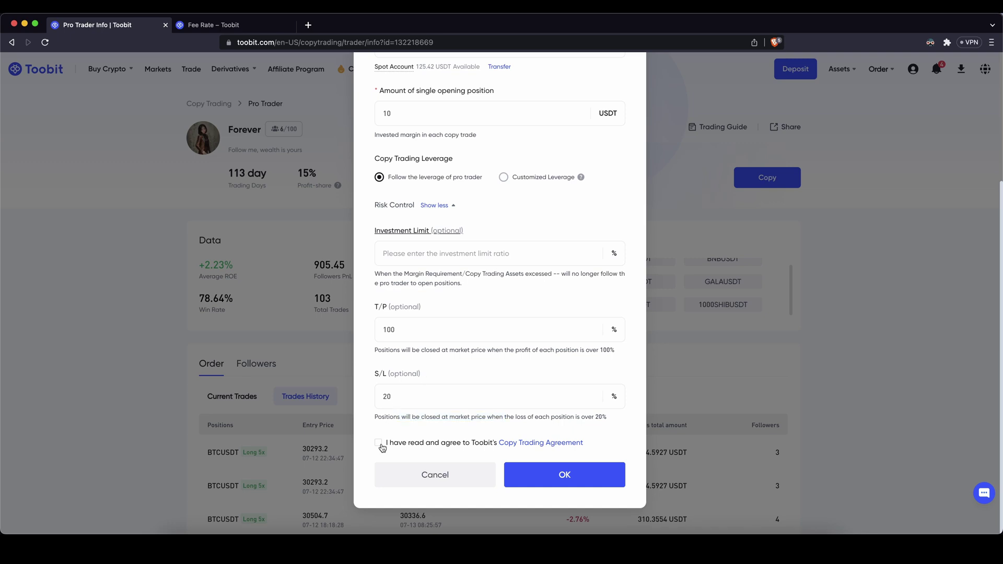
click(590, 483)
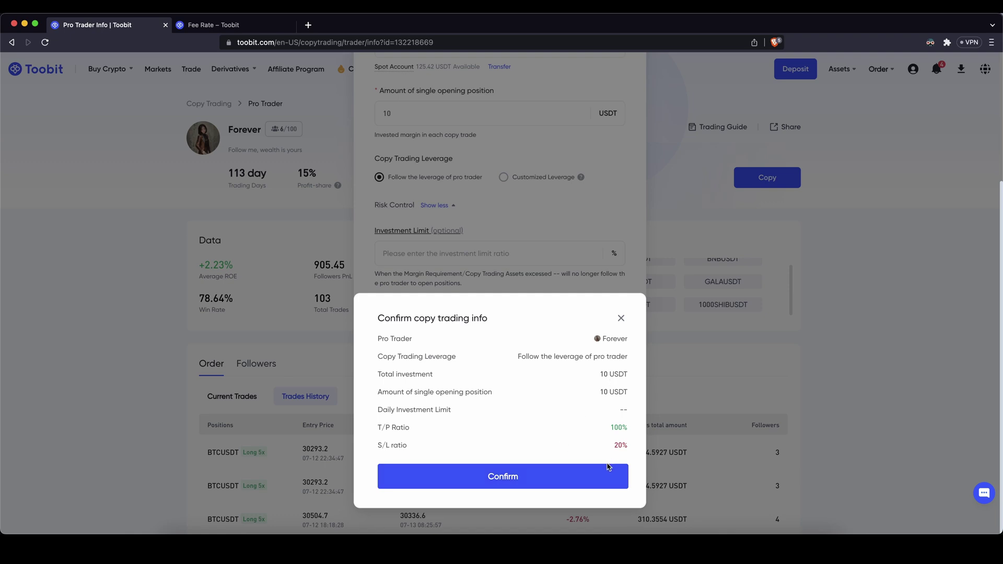
click(488, 483)
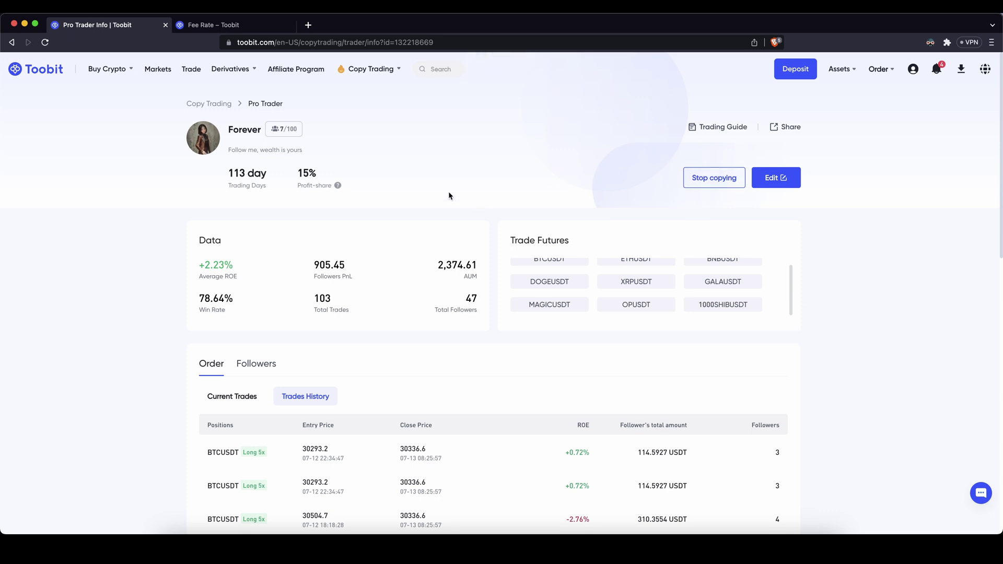
click(222, 109)
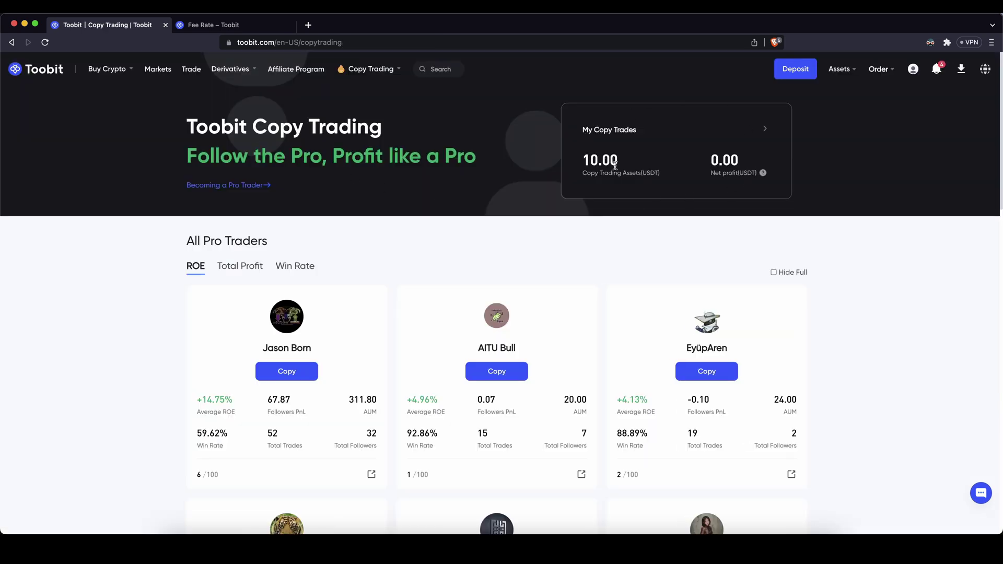
drag(584, 159, 626, 165)
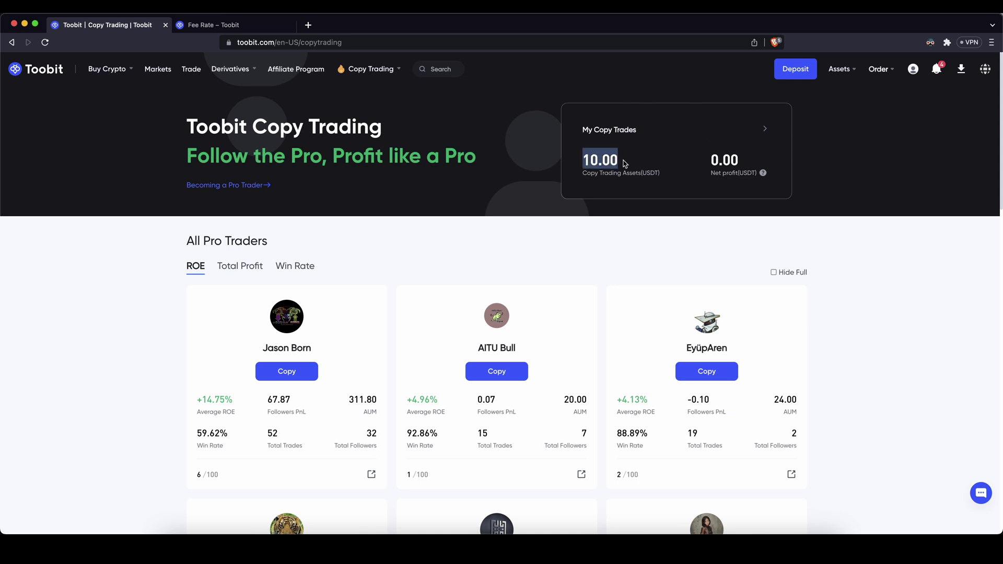
click(602, 164)
click(610, 130)
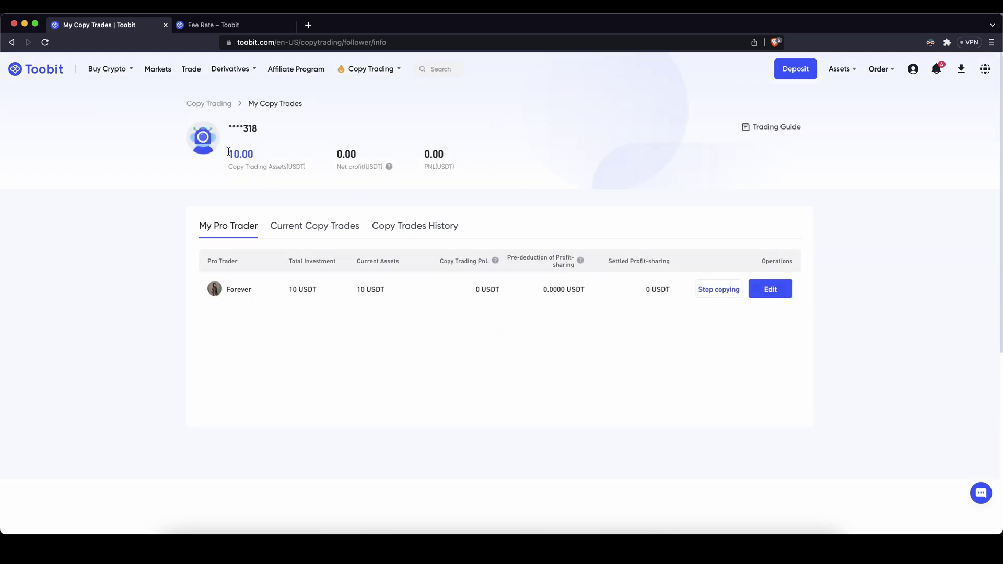
drag(228, 152, 269, 152)
click(268, 152)
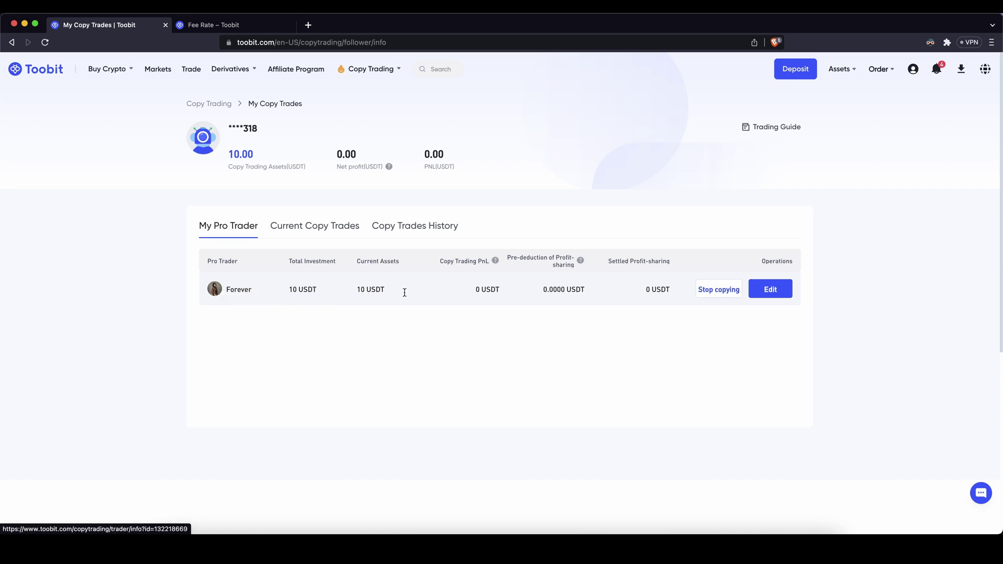
Return to the Copy Trading overview and scroll through the All Pro Traders cards and back.
click(224, 104)
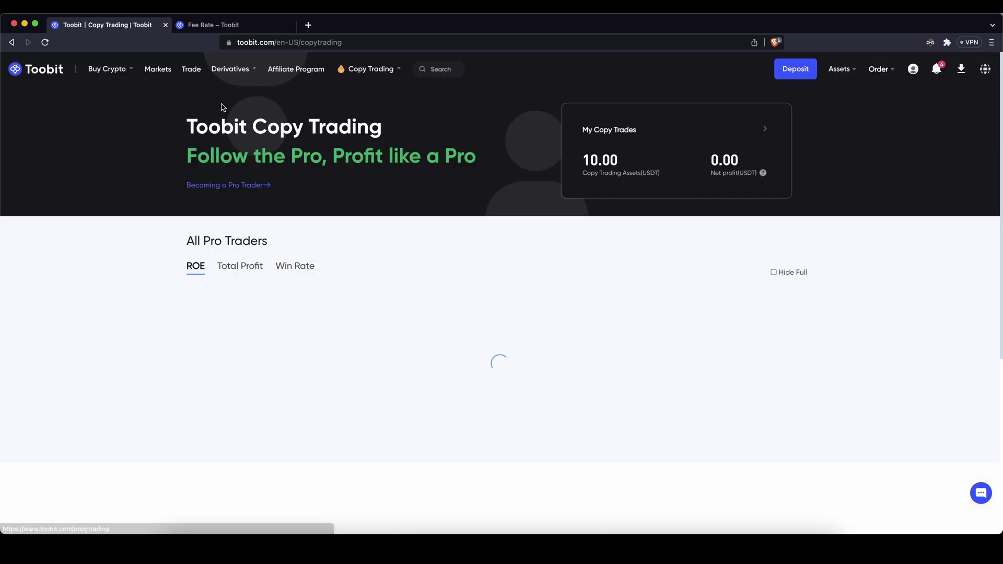
scroll(366, 167, down, 1)
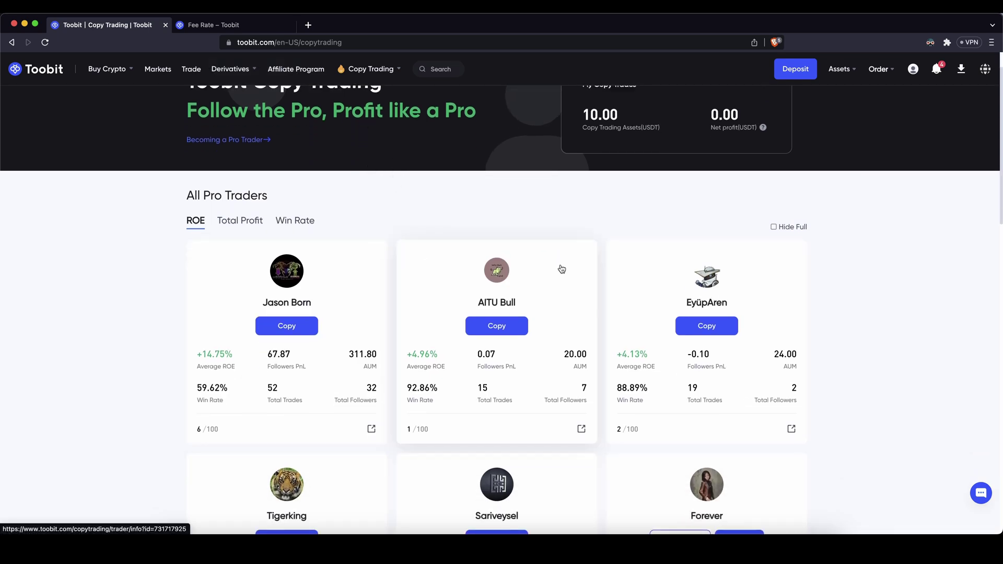
scroll(792, 290, down, 1)
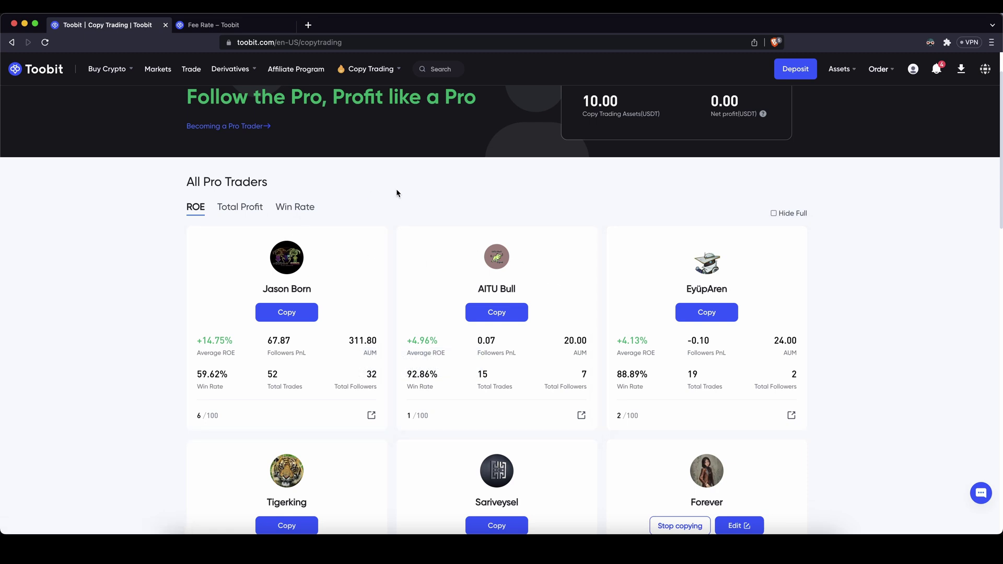
scroll(598, 283, up, 1)
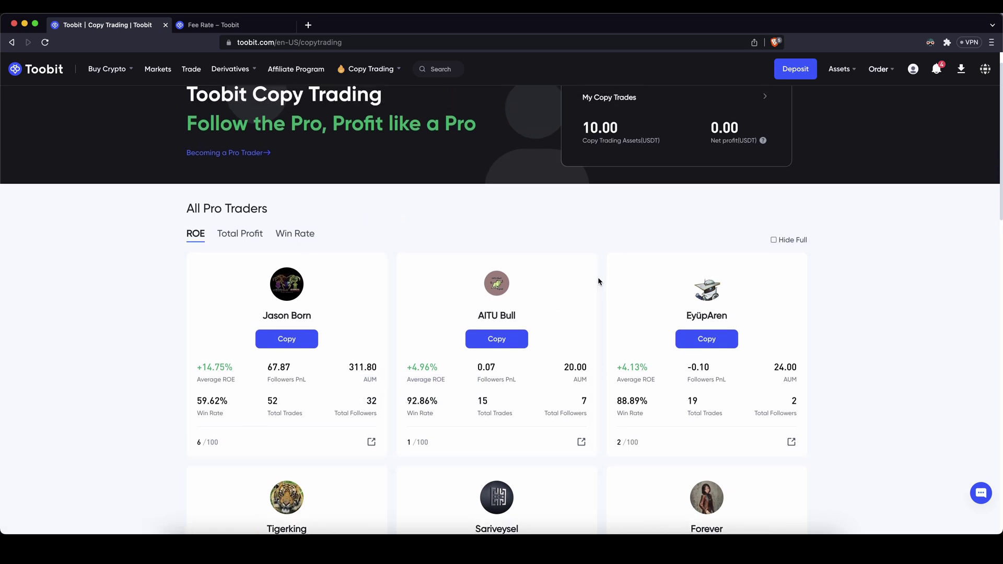
scroll(599, 282, up, 1)
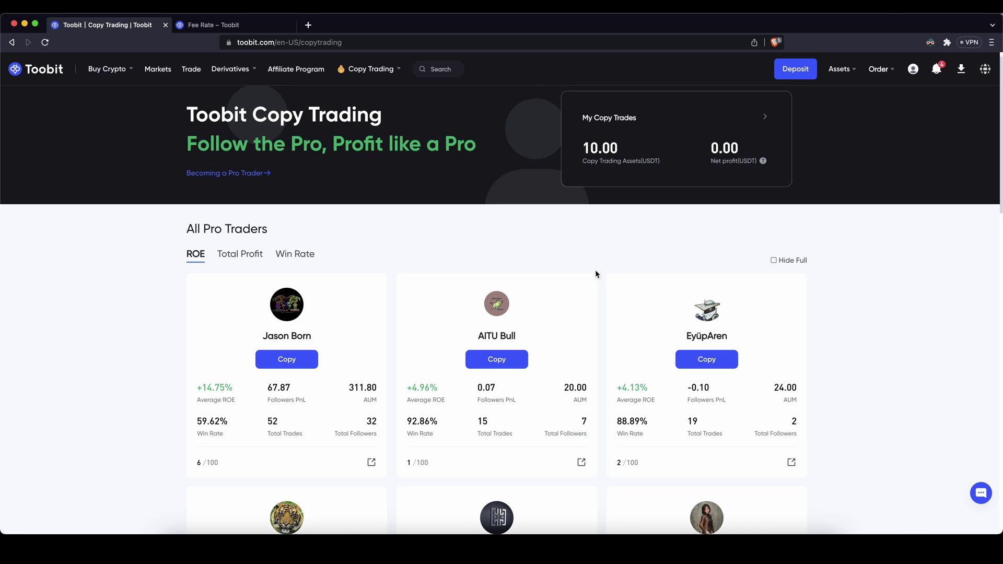
click(606, 121)
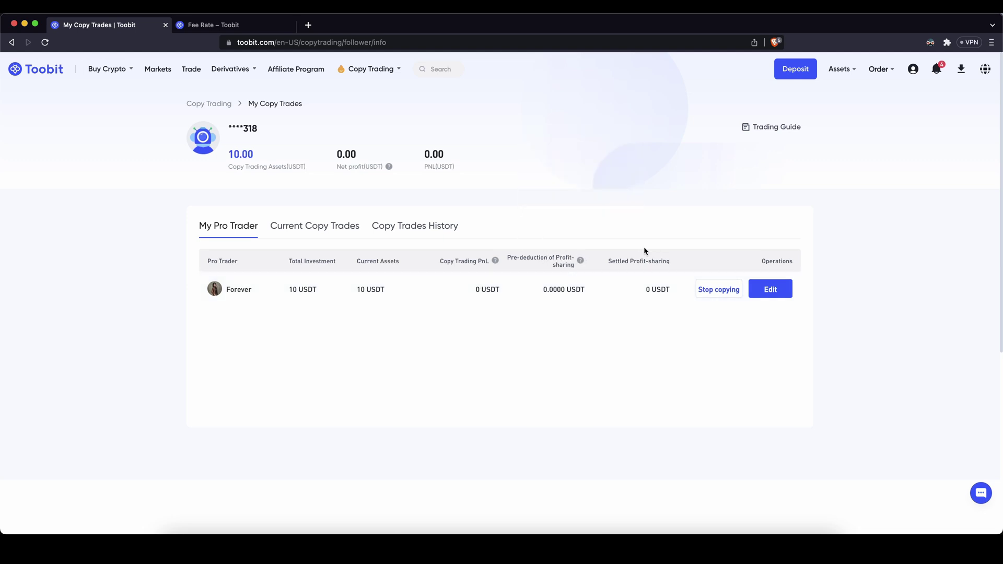
click(299, 229)
drag(471, 296, 570, 364)
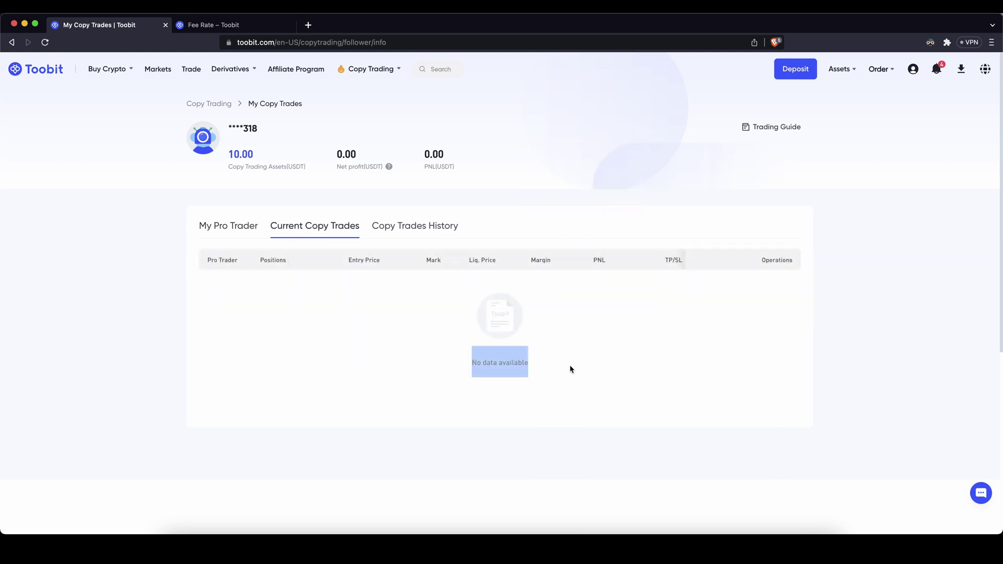
click(229, 227)
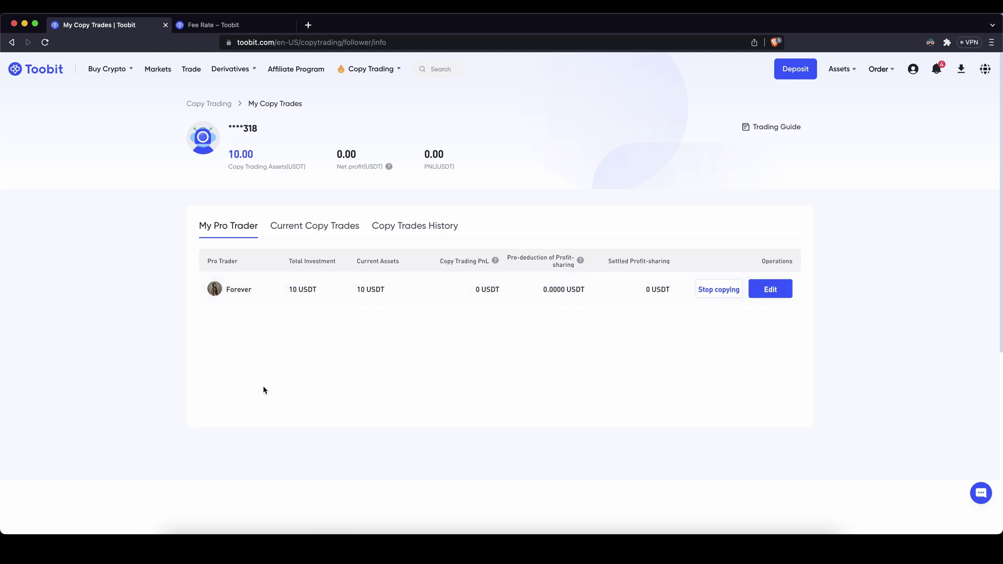
click(325, 227)
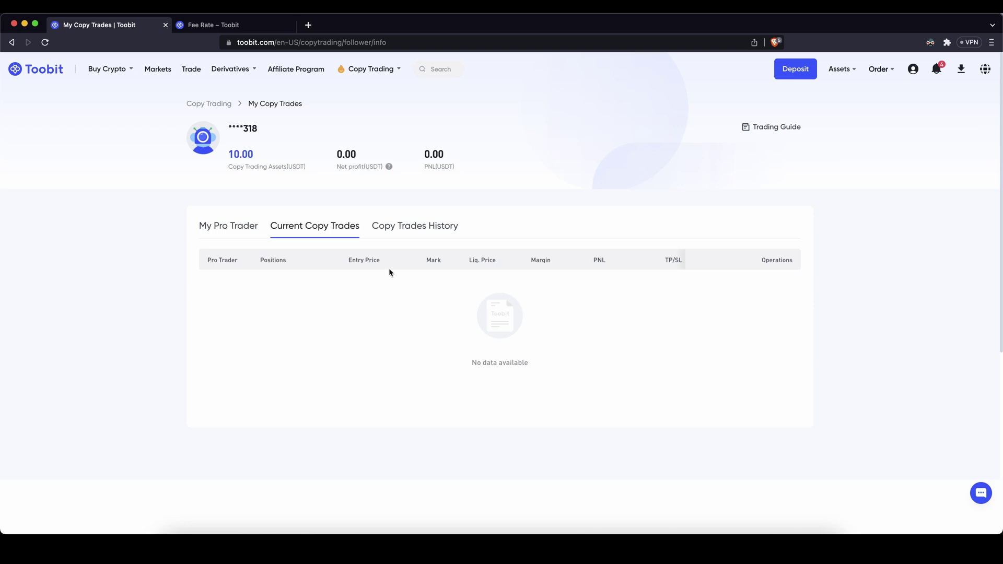
click(389, 231)
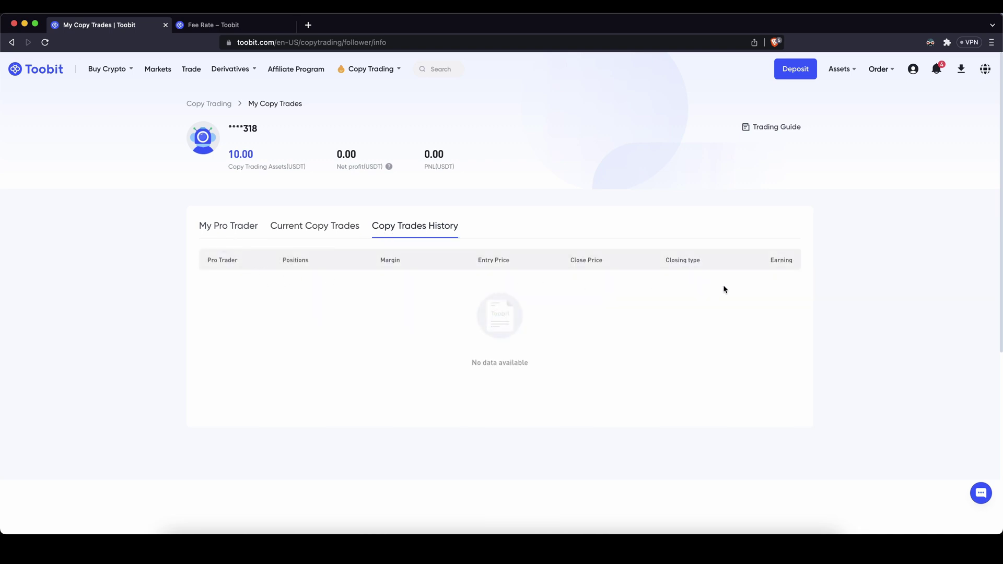
drag(763, 344, 571, 368)
click(571, 368)
click(231, 232)
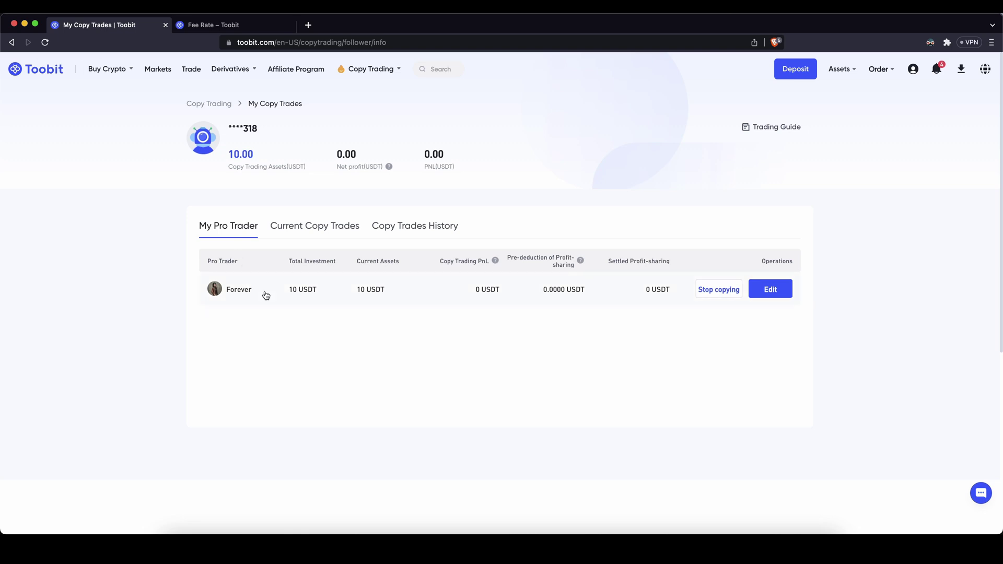
click(782, 294)
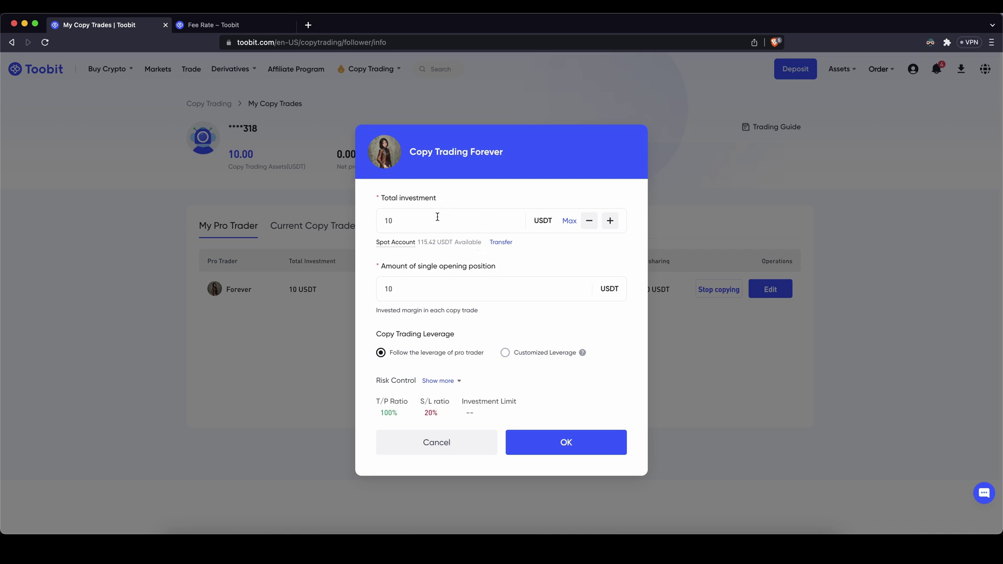
drag(425, 222, 379, 221)
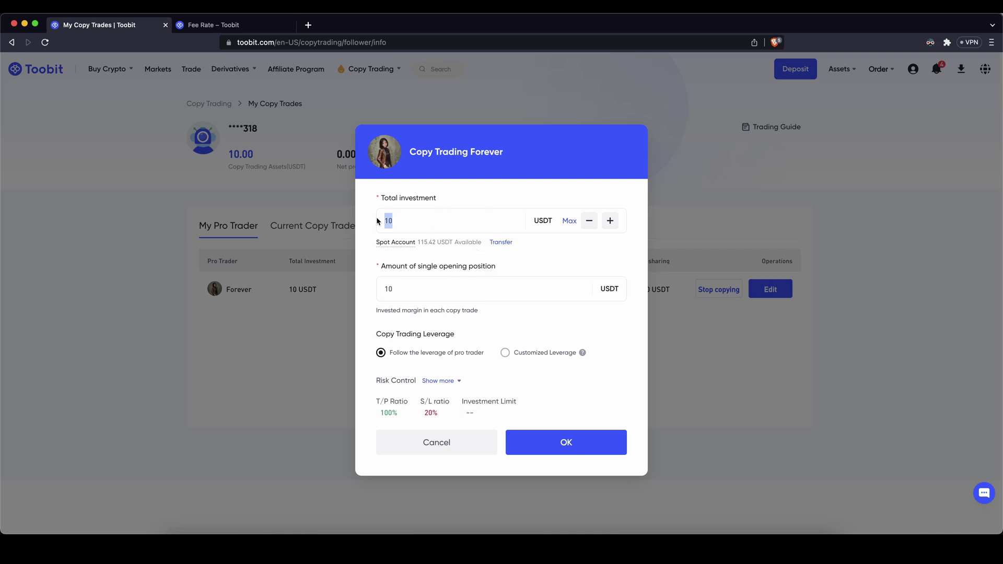
triple_click(610, 221)
double_click(590, 221)
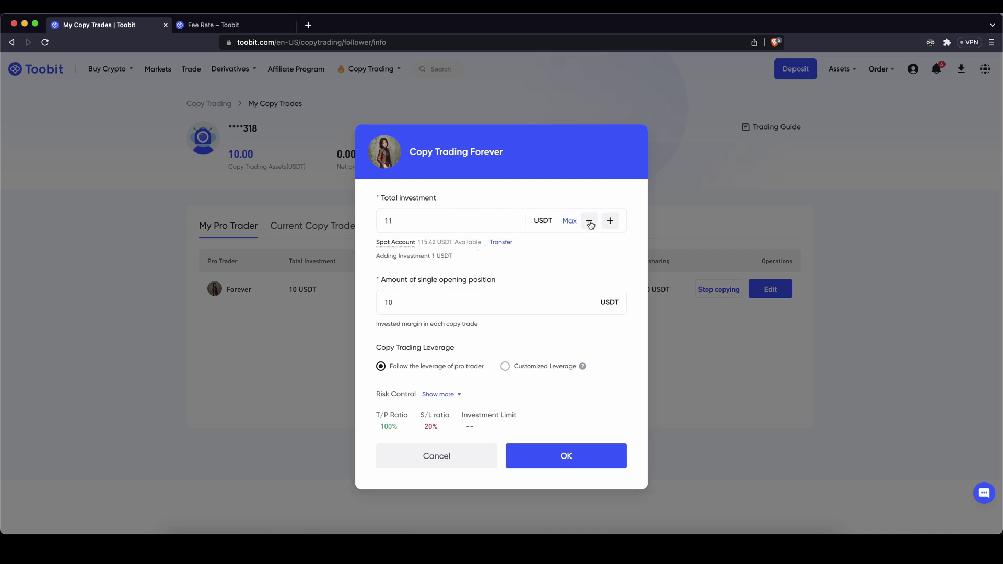
click(441, 463)
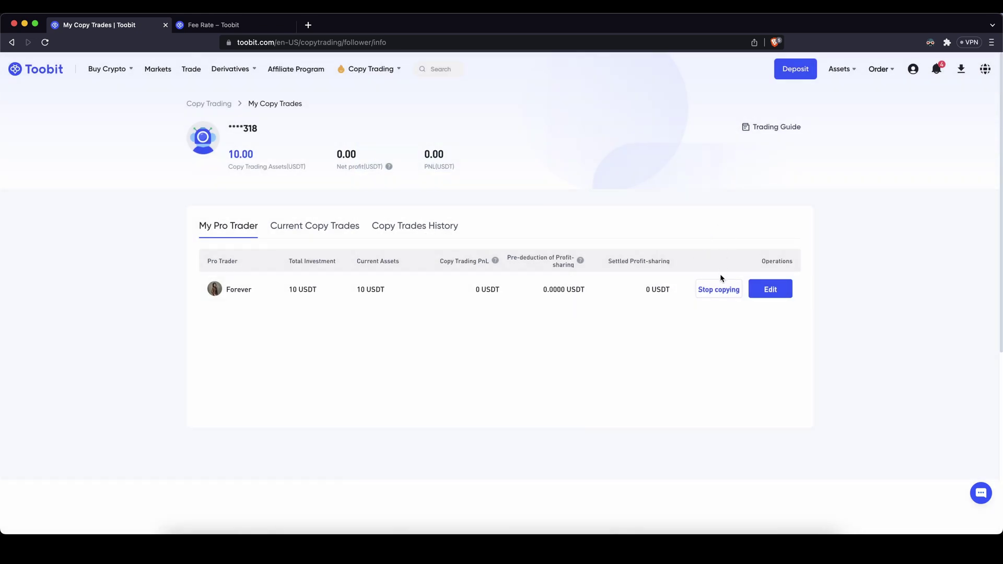
Unfollow Forever and confirm, leaving copy trading assets at 0.00 USDT.
click(711, 290)
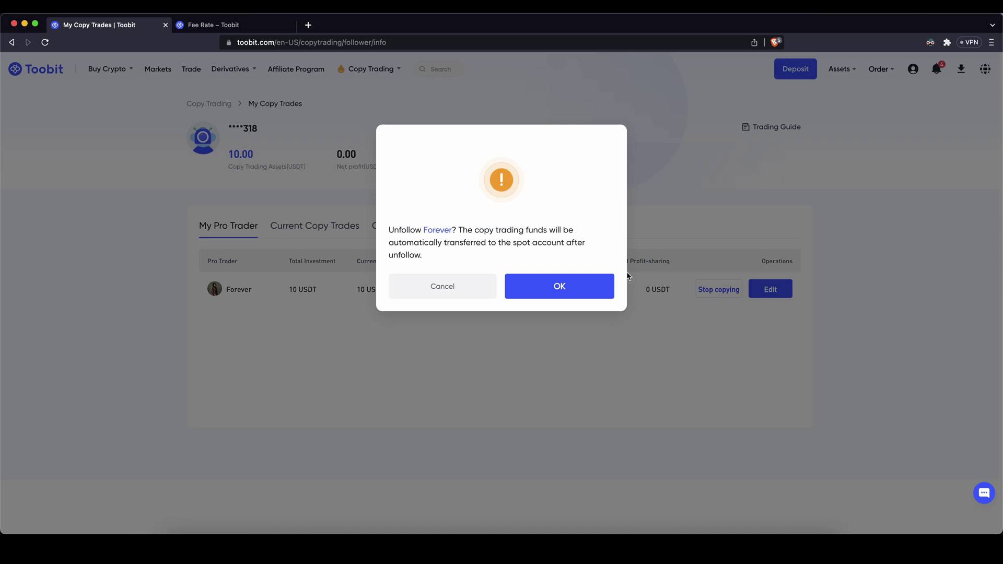
click(529, 287)
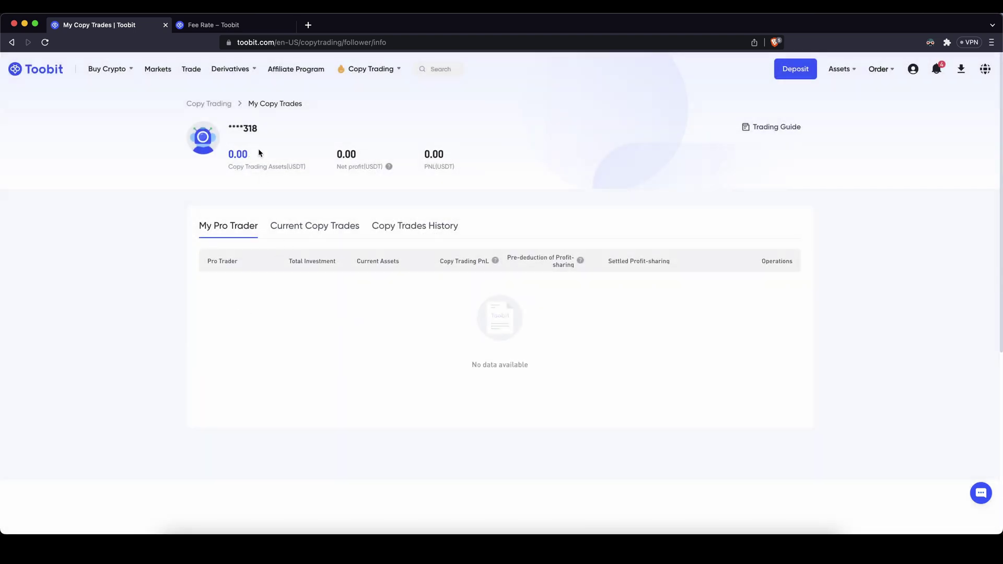
drag(229, 154, 277, 153)
click(277, 154)
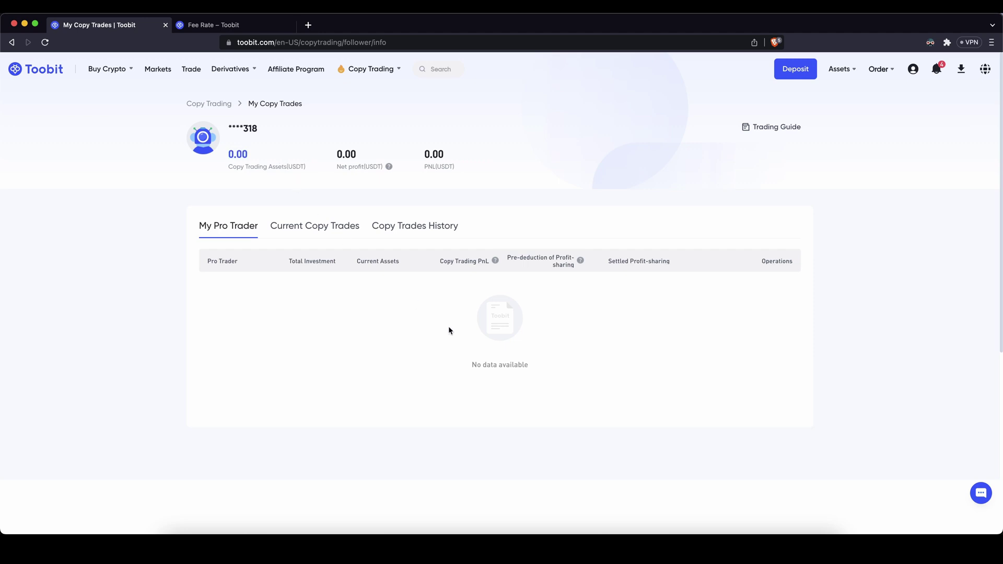